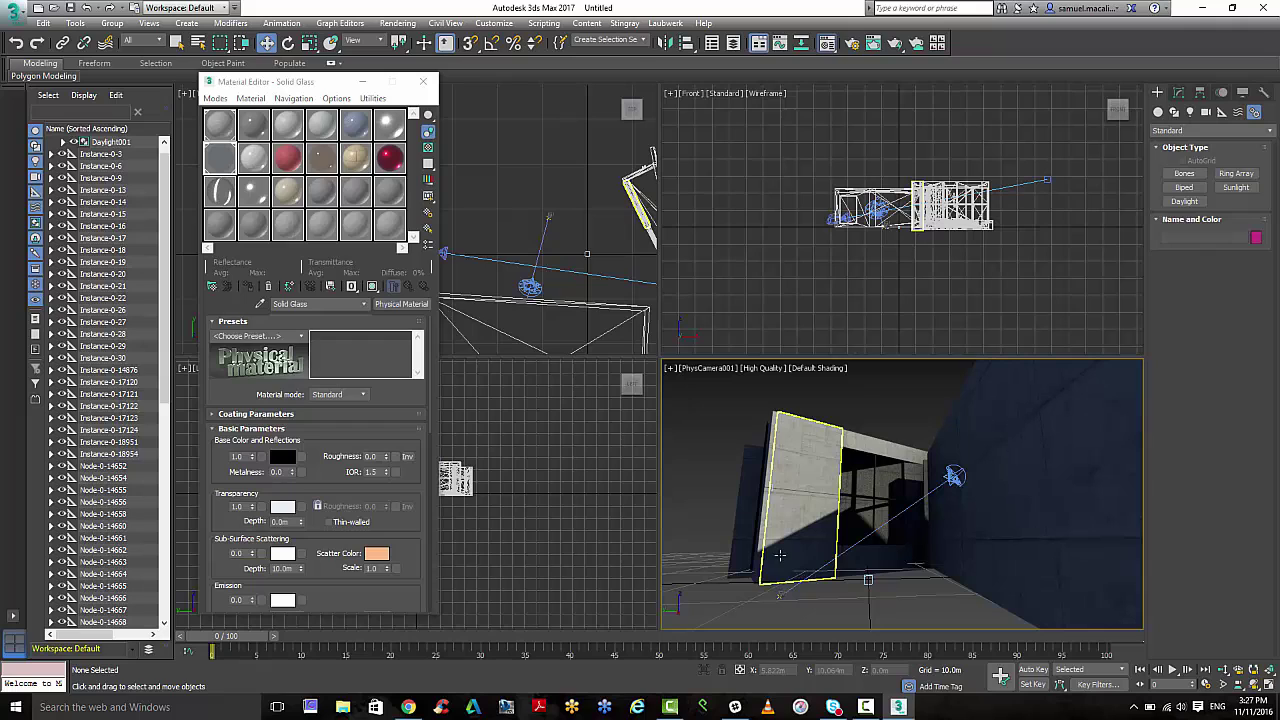
Open the environment settings and place the mr Physical Sky environment map in the last material sample slot.
{"action": "left_click_drag", "start_coordinate": [306, 85], "coordinate": [338, 83]}
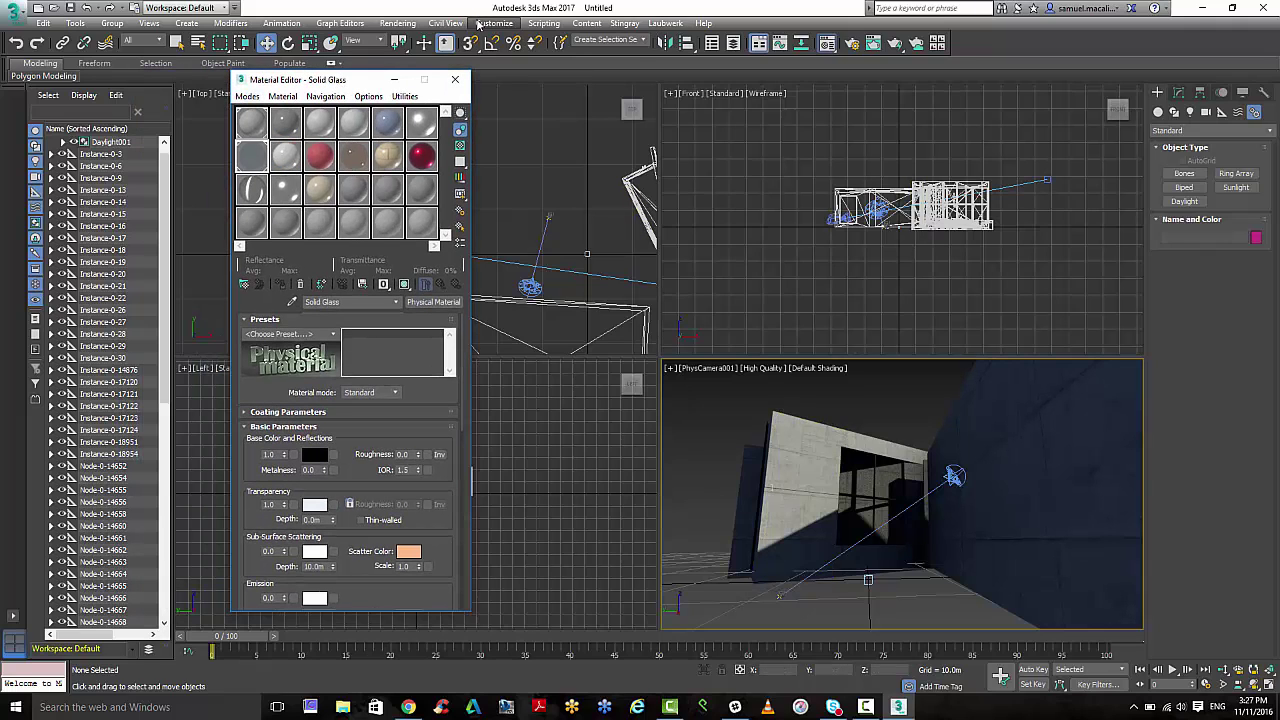
{"action": "left_click", "coordinate": [398, 23]}
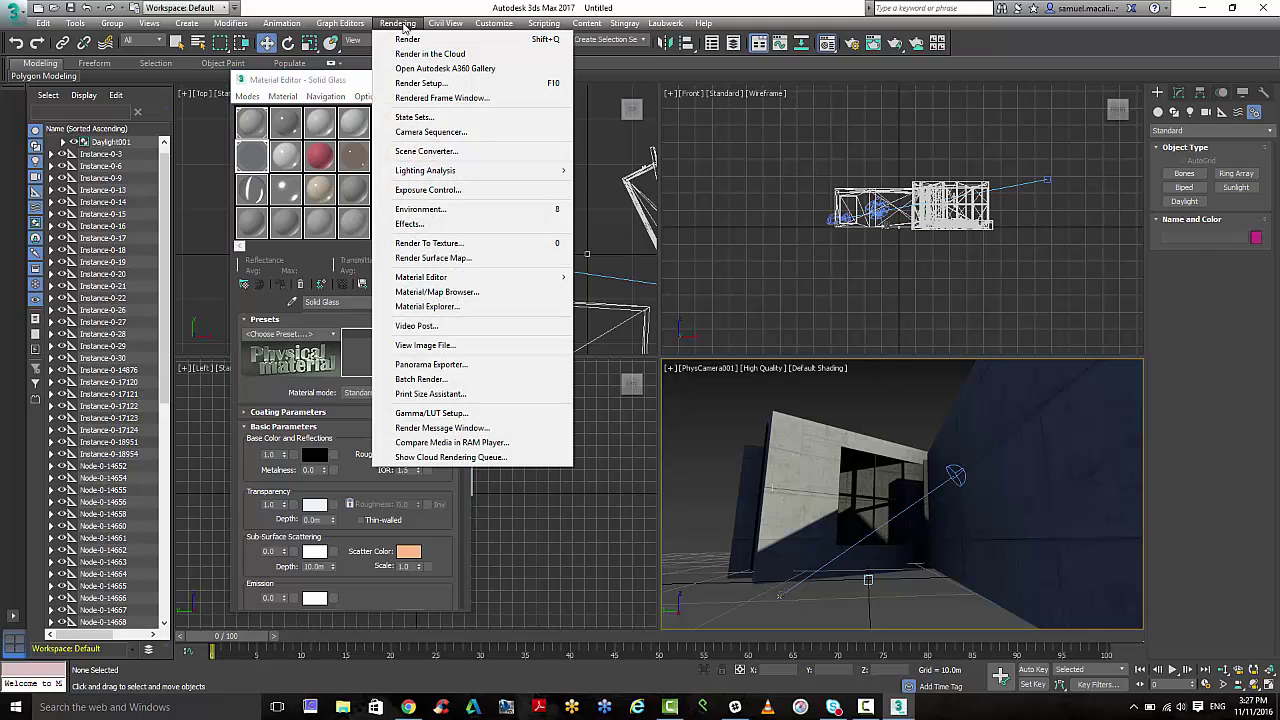
{"action": "left_click", "coordinate": [433, 209]}
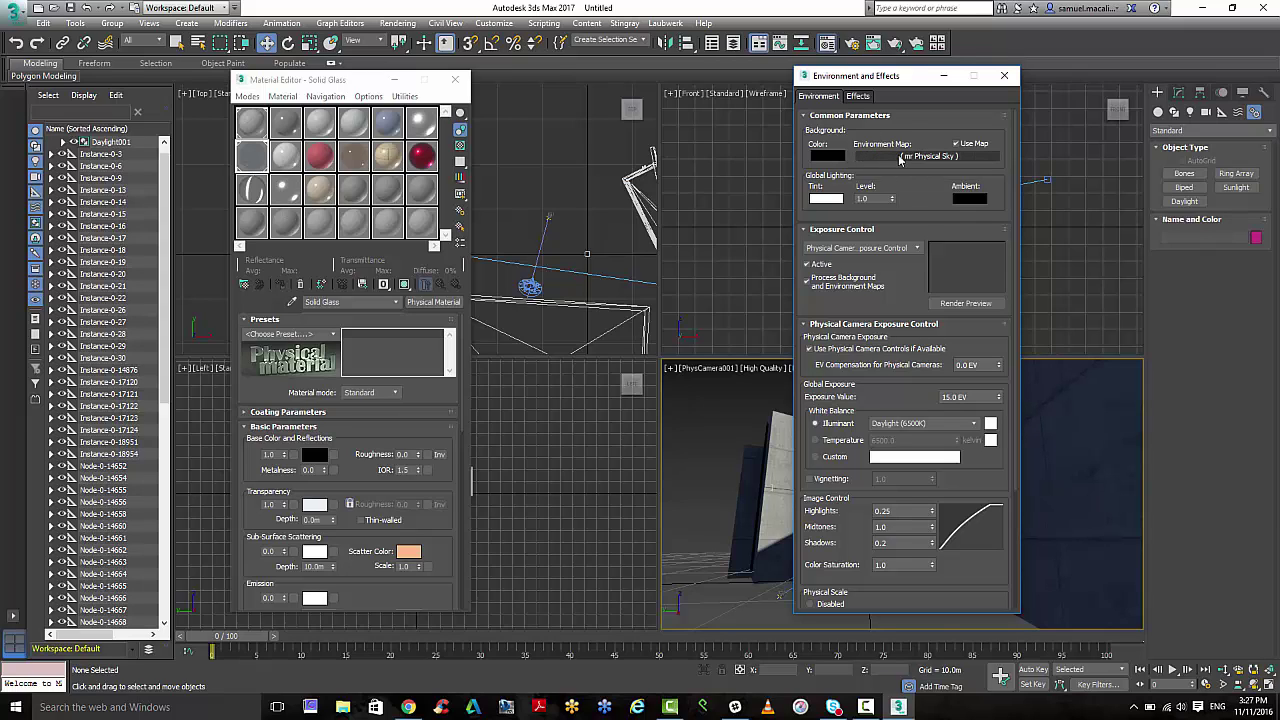
{"action": "left_click_drag", "start_coordinate": [899, 157], "coordinate": [422, 232]}
{"action": "left_click", "coordinate": [335, 385]}
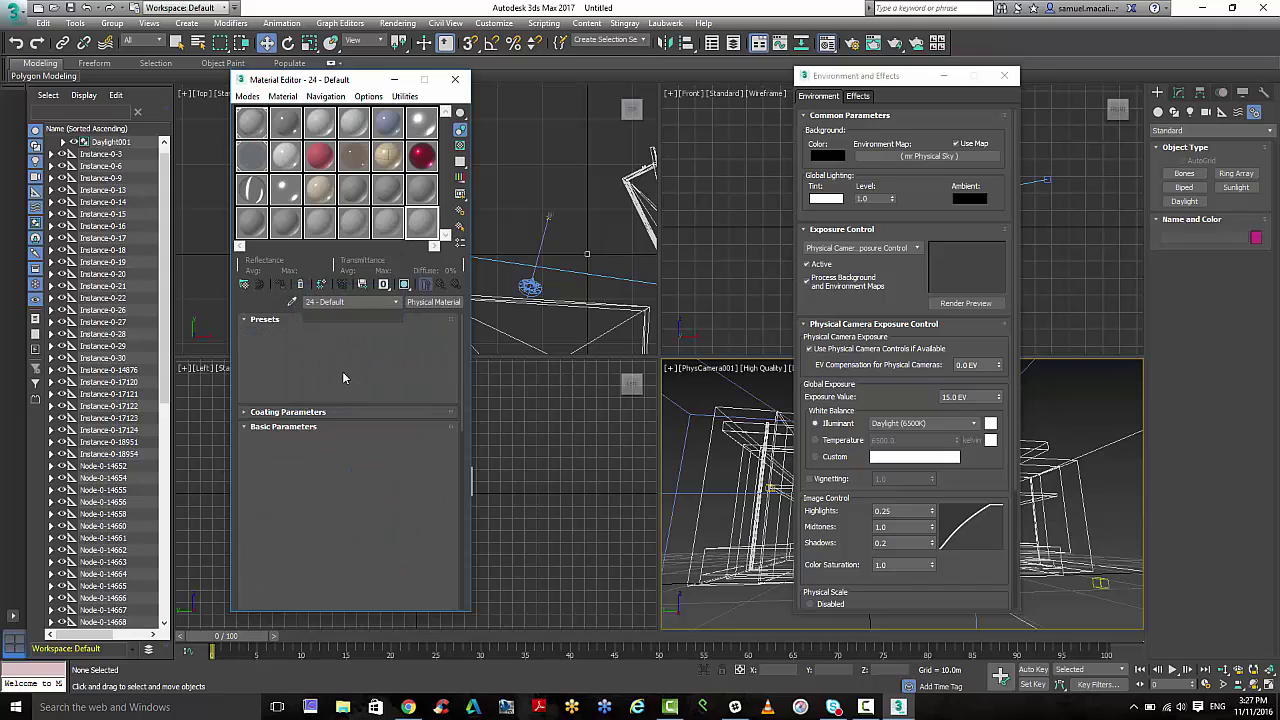
{"action": "left_click", "coordinate": [420, 232]}
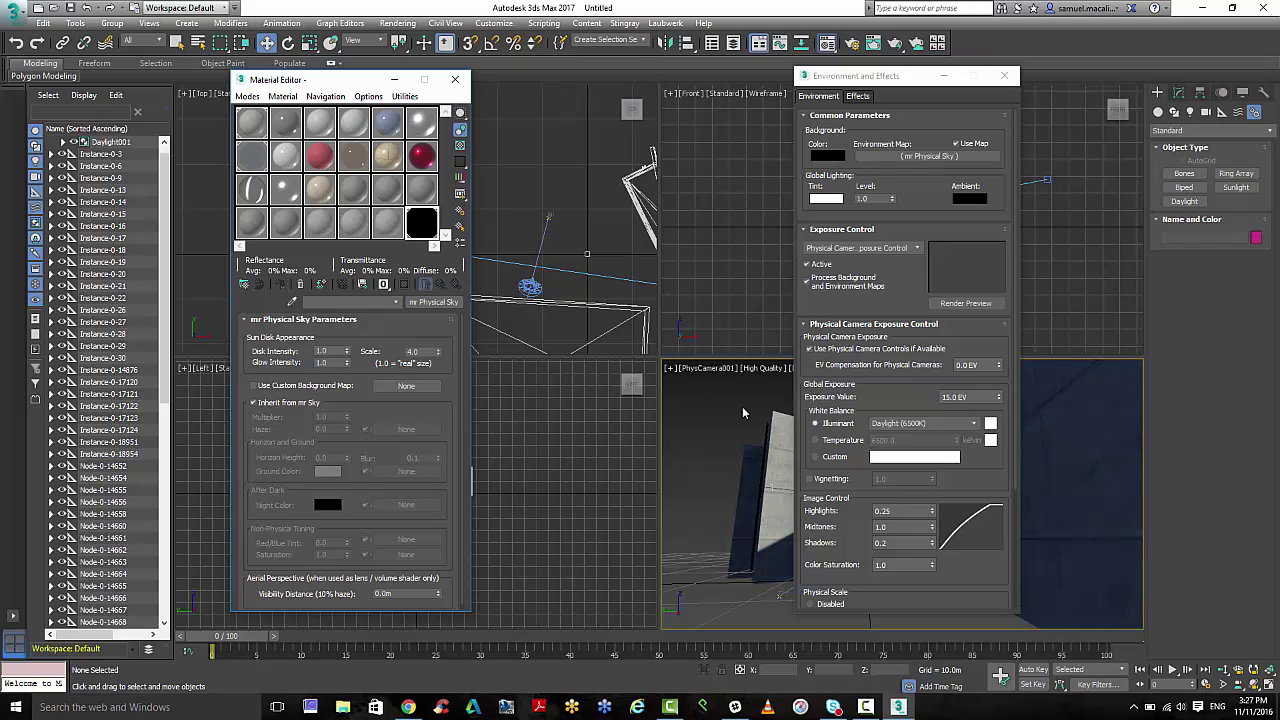
Maximize the PhysCamera001 viewport and arrange the environment settings and material editor windows on either side of the building.
{"action": "left_click_drag", "start_coordinate": [882, 82], "coordinate": [487, 91]}
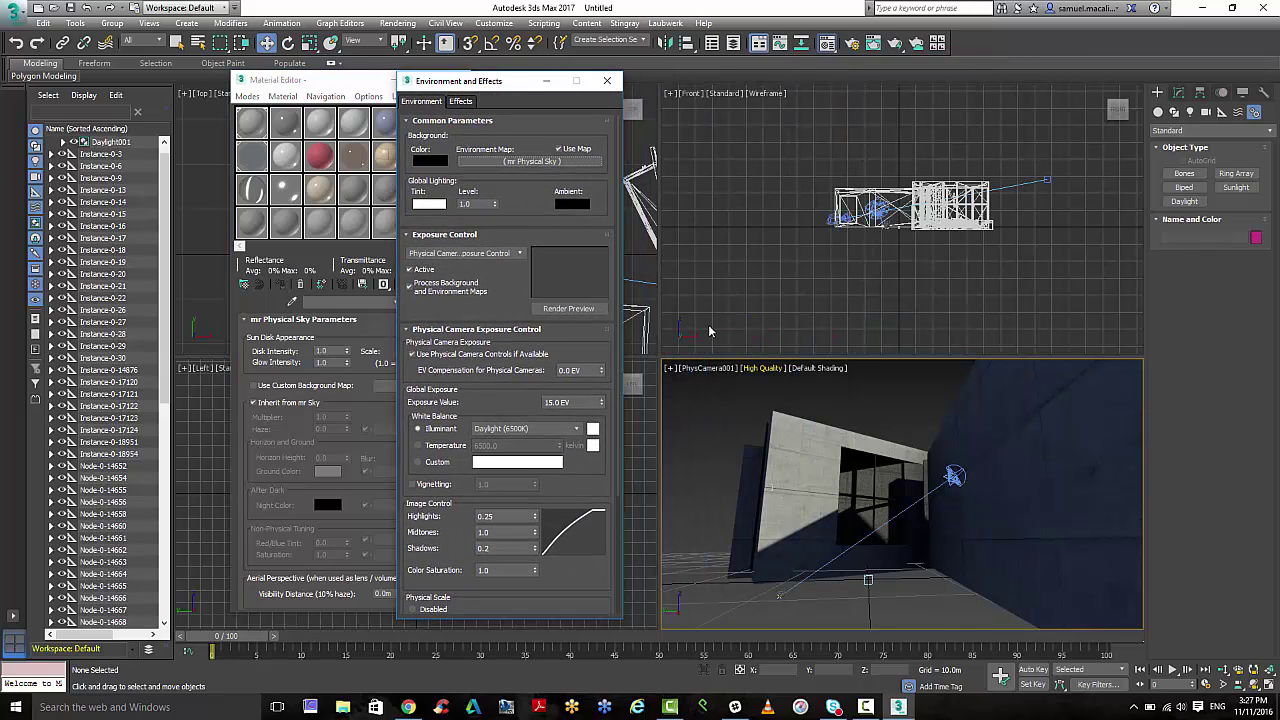
{"action": "right_click", "coordinate": [703, 401]}
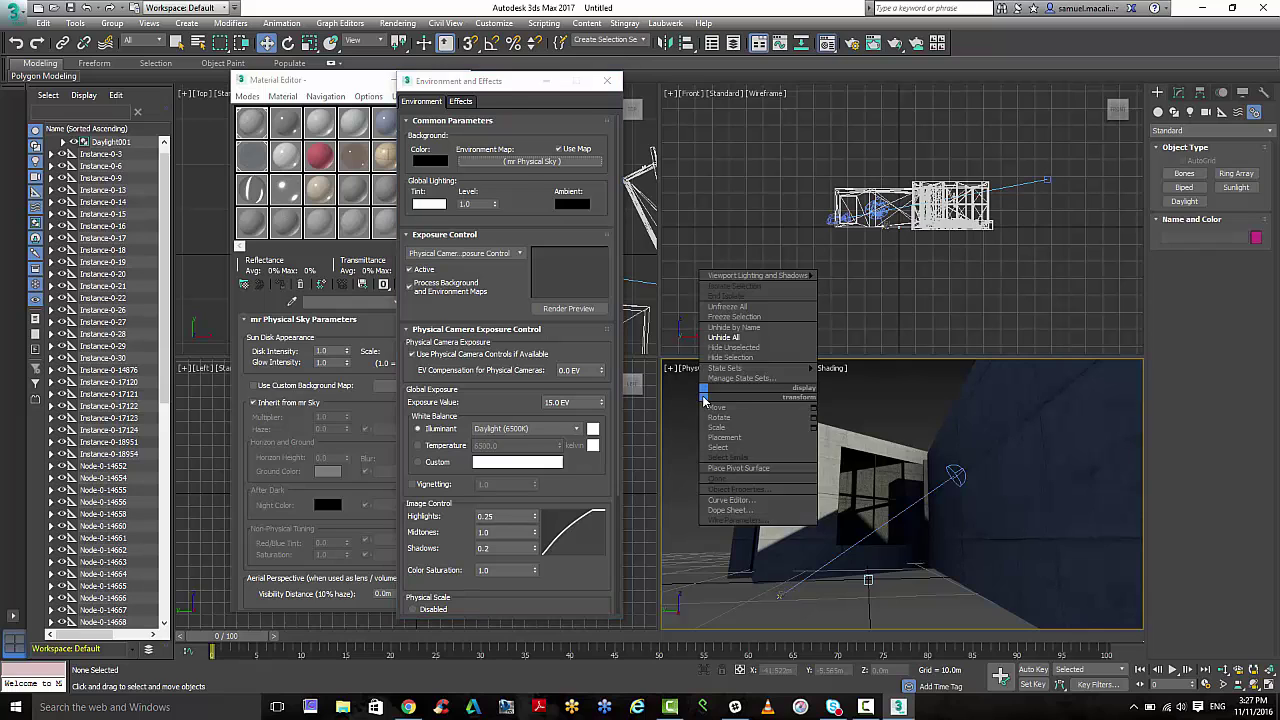
{"action": "left_click", "coordinate": [687, 428]}
{"action": "key", "text": "alt+w"}
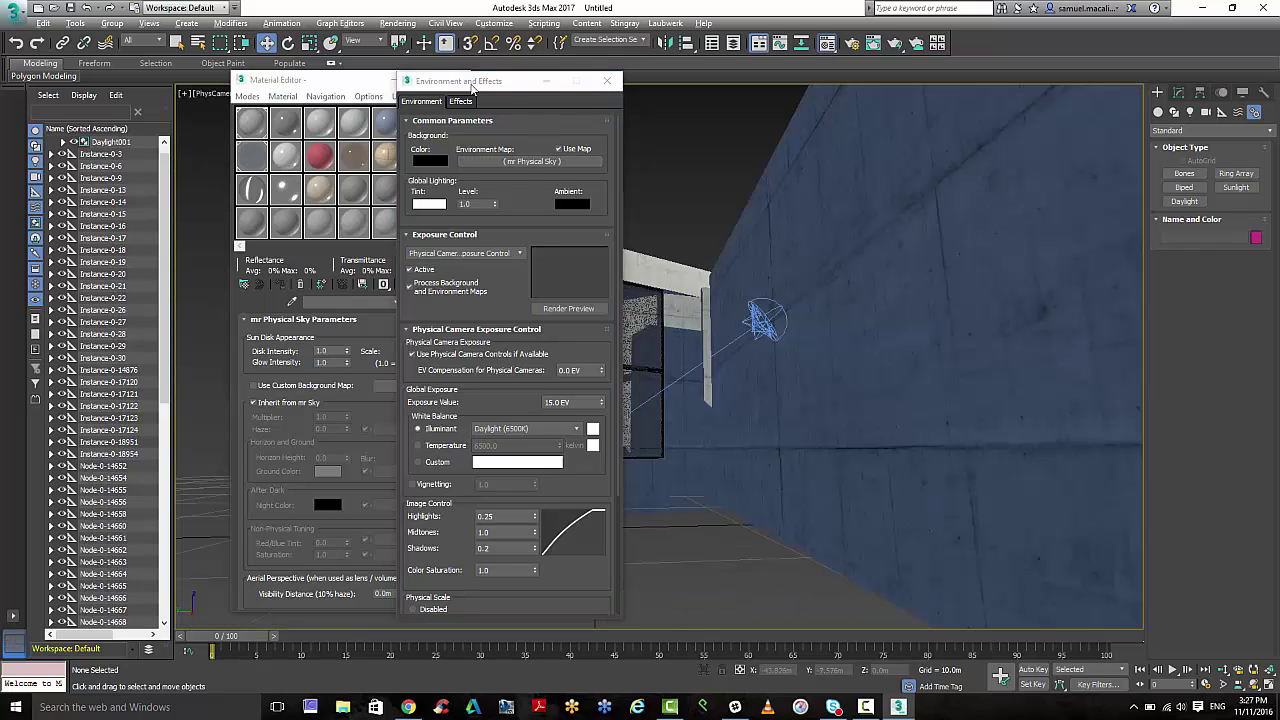
{"action": "left_click_drag", "start_coordinate": [480, 84], "coordinate": [100, 87]}
{"action": "left_click_drag", "start_coordinate": [343, 80], "coordinate": [1012, 114]}
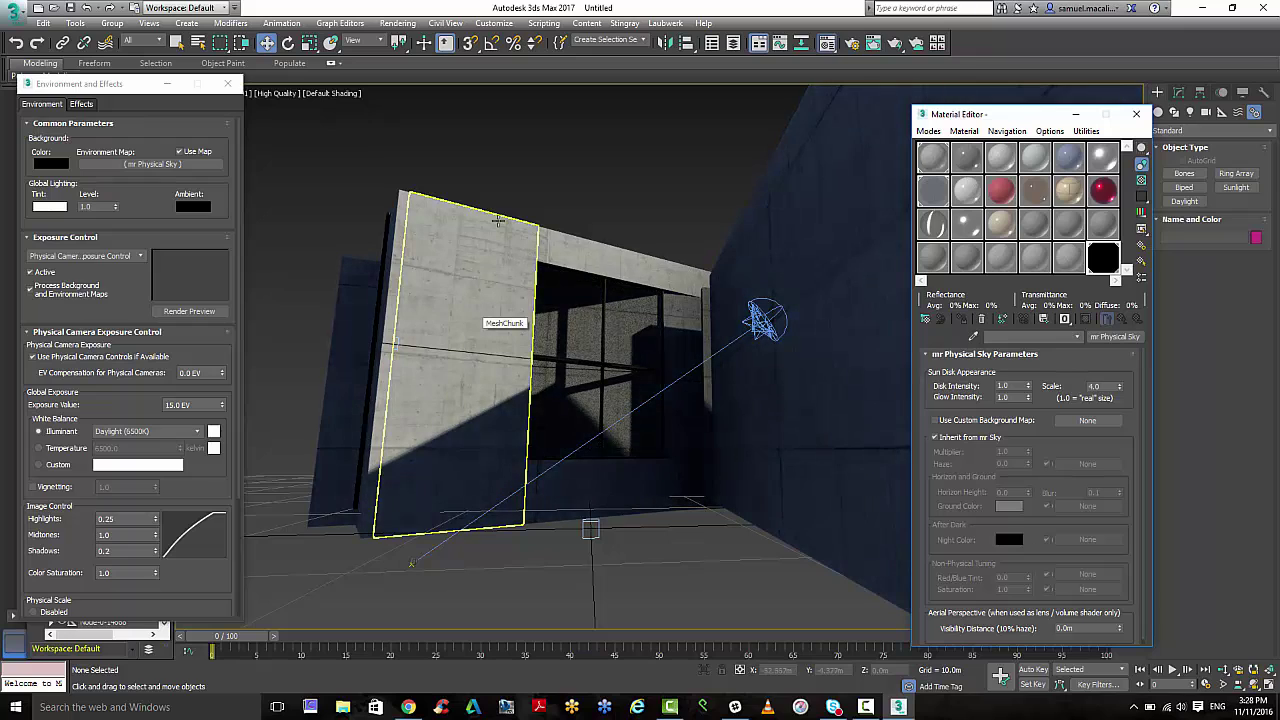
Set the camera viewport's background to Use Environment Background and apply it to the active view.
{"action": "left_click", "coordinate": [519, 153]}
{"action": "key", "text": "alt+b"}
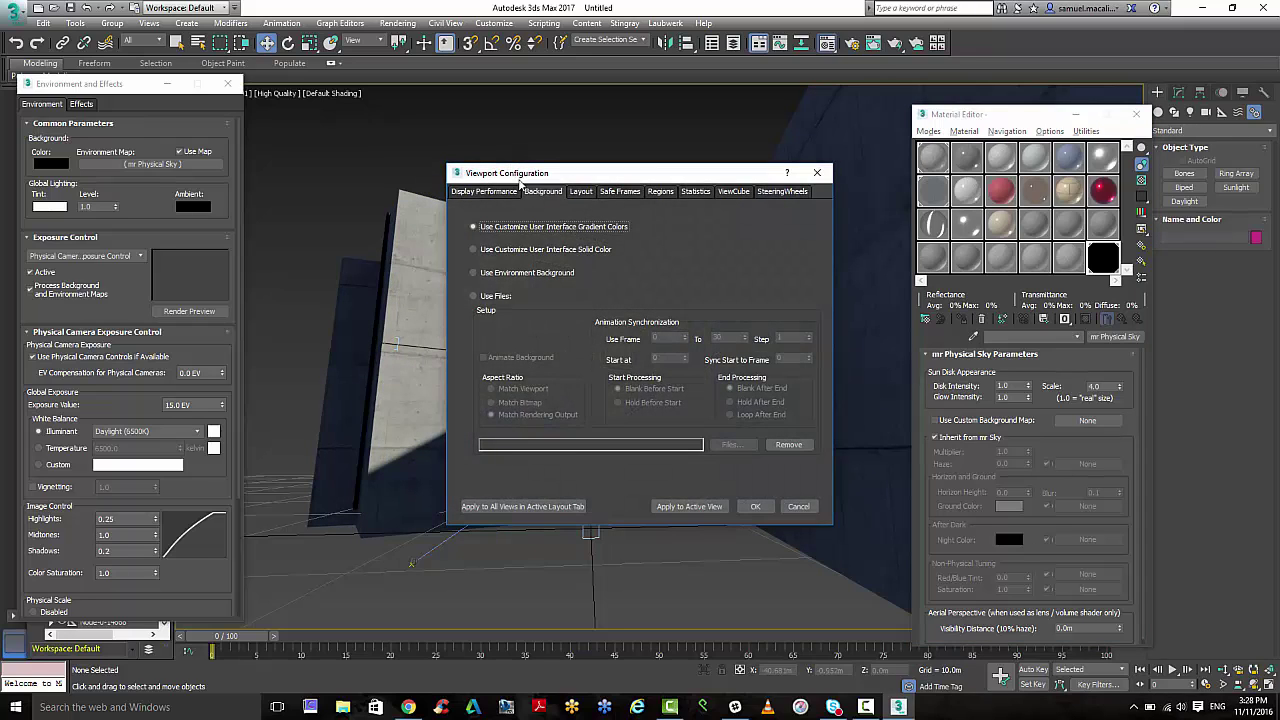
{"action": "left_click", "coordinate": [484, 277]}
{"action": "left_click", "coordinate": [668, 506]}
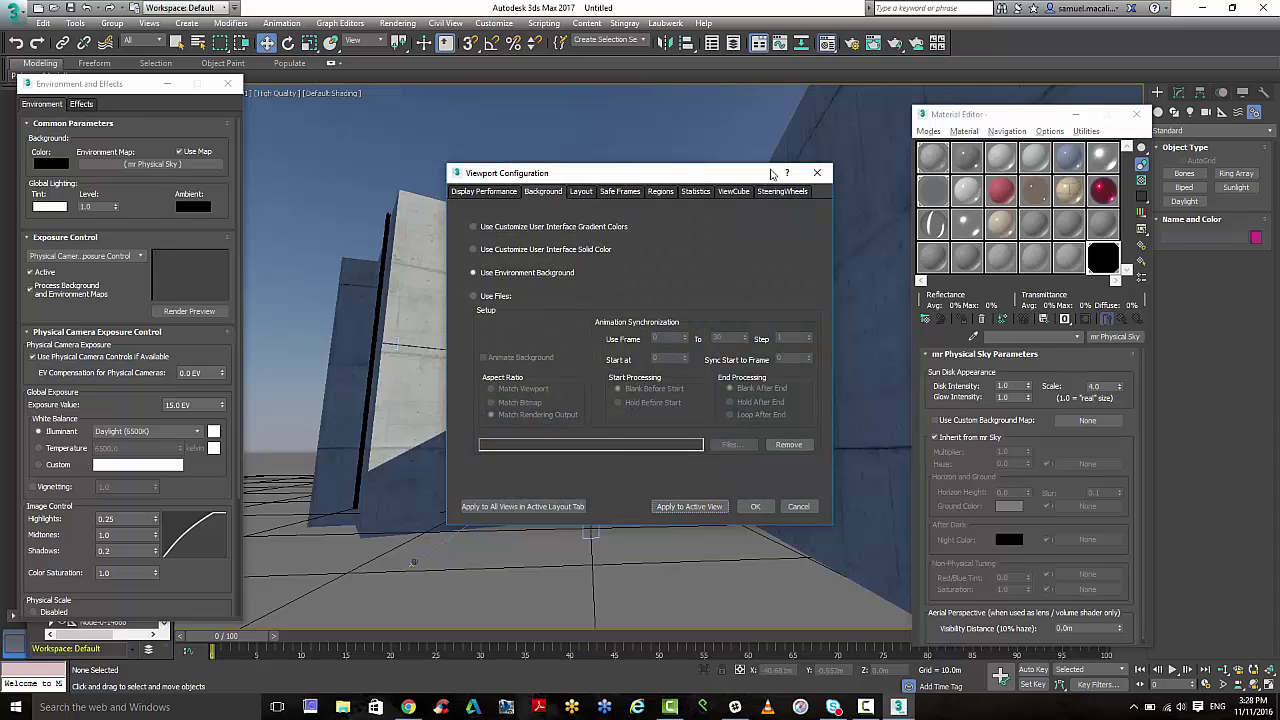
{"action": "left_click", "coordinate": [818, 176]}
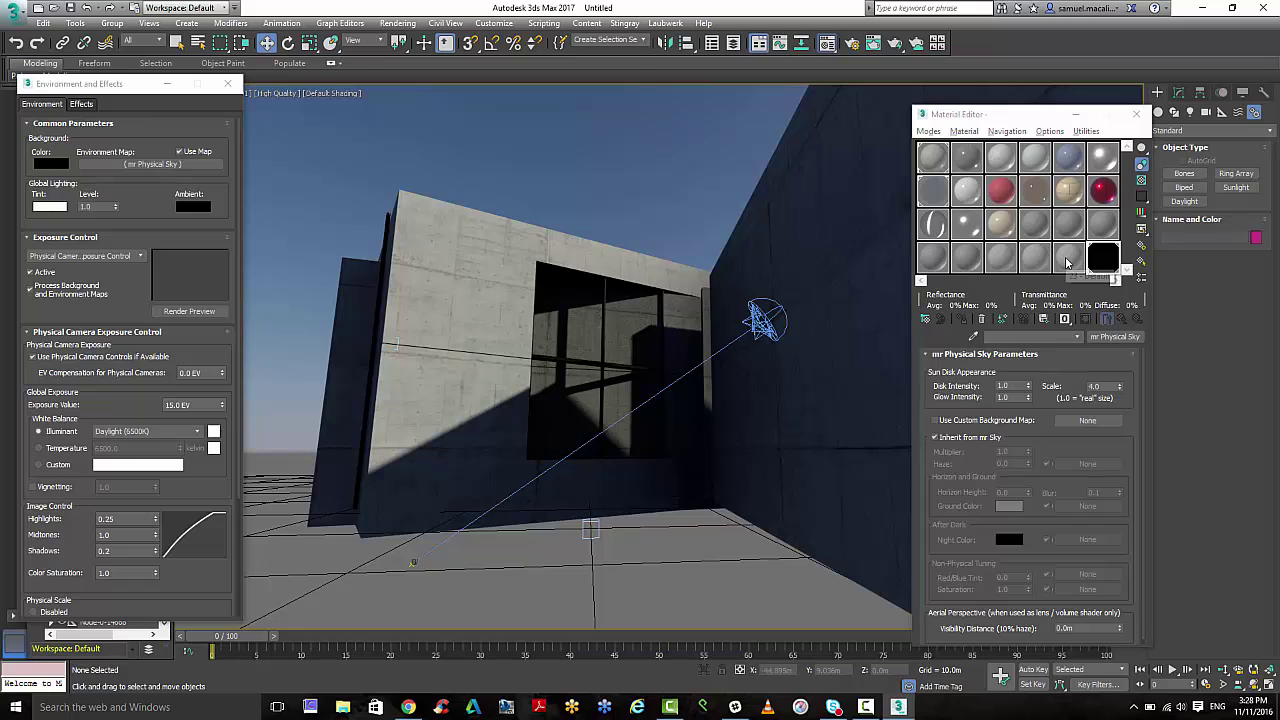
Choose a Bitmap map for the unused sample slot next to the mr Physical Sky slot.
{"action": "left_click", "coordinate": [1067, 259]}
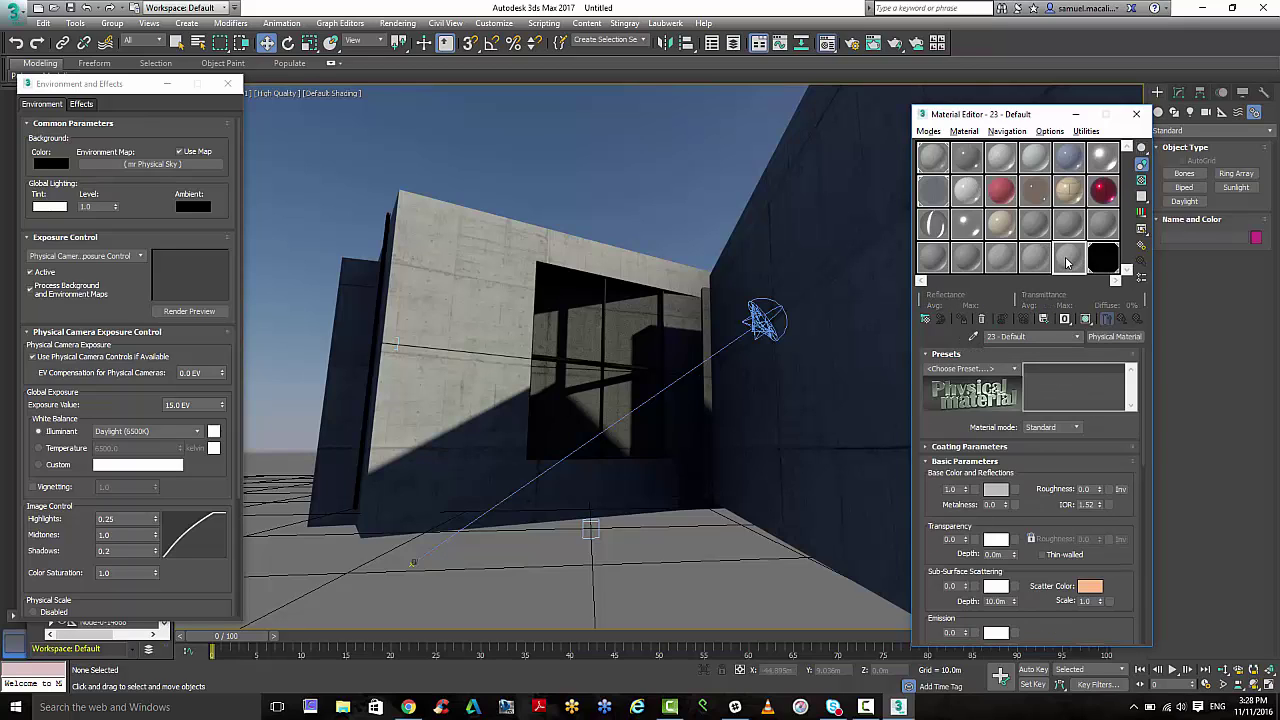
{"action": "left_click", "coordinate": [925, 320]}
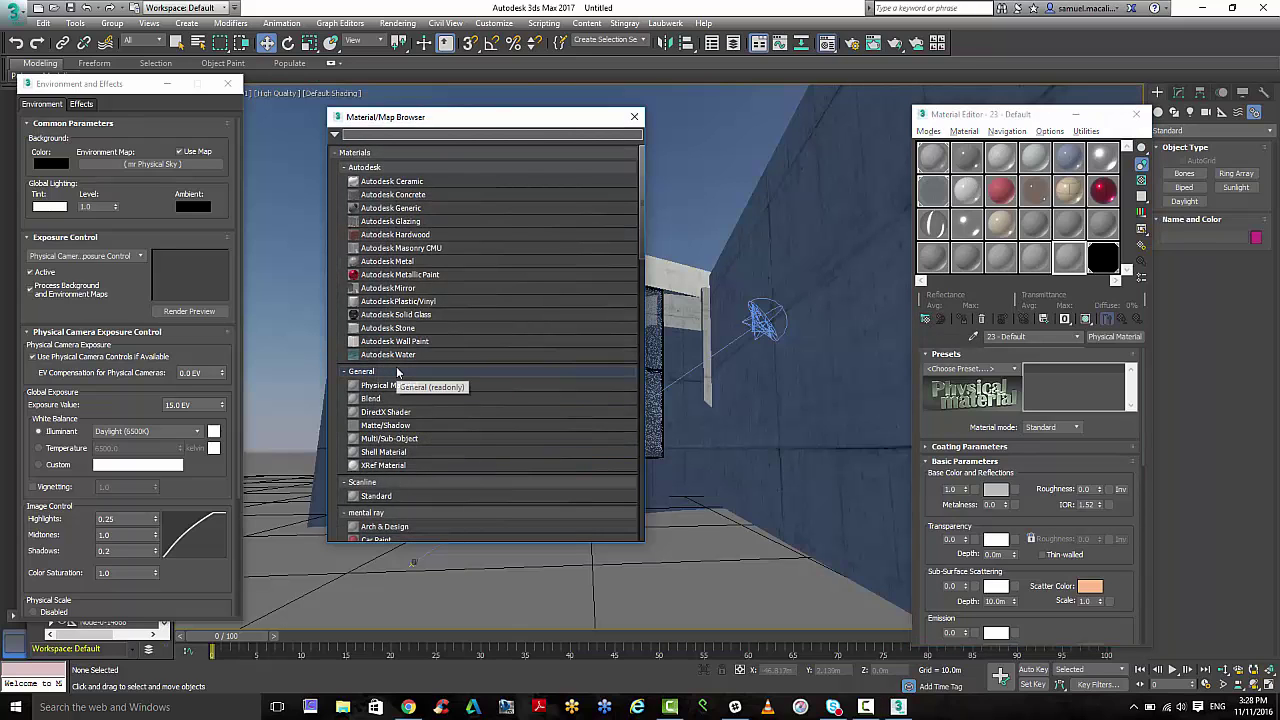
{"action": "scroll", "coordinate": [438, 411], "scroll_direction": "down", "scroll_amount": 5}
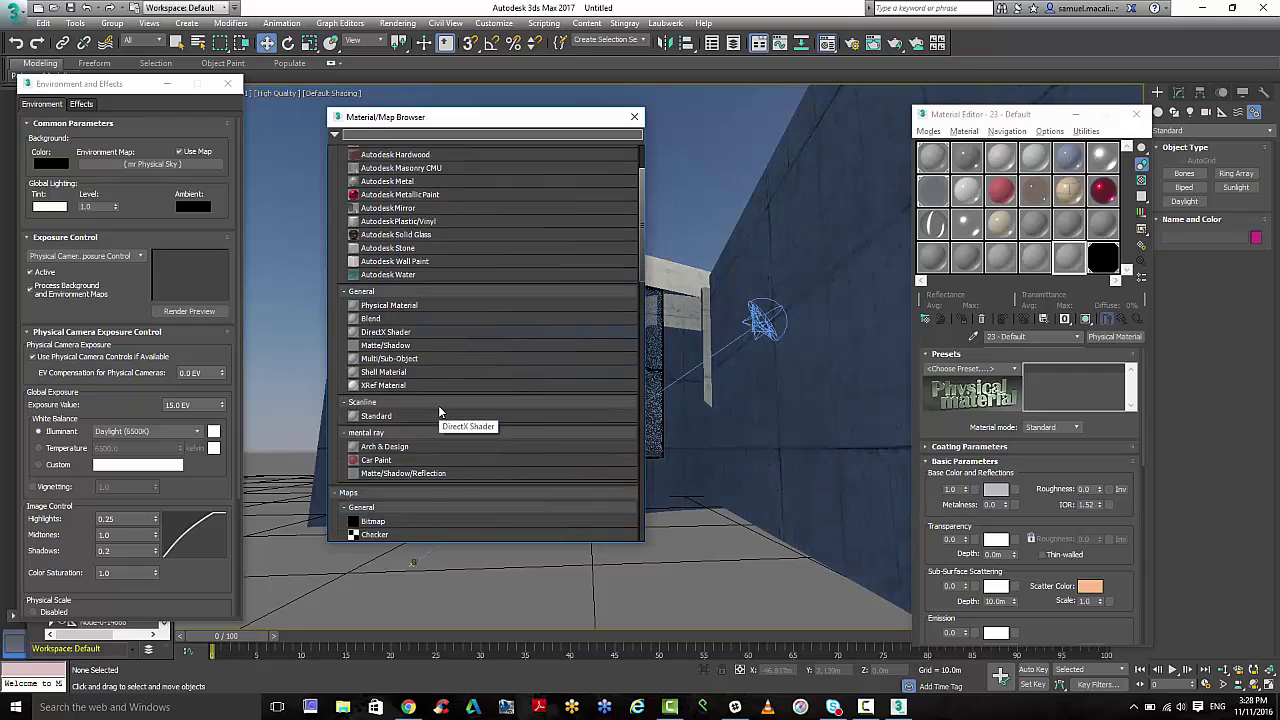
{"action": "scroll", "coordinate": [404, 236], "scroll_direction": "up", "scroll_amount": 1}
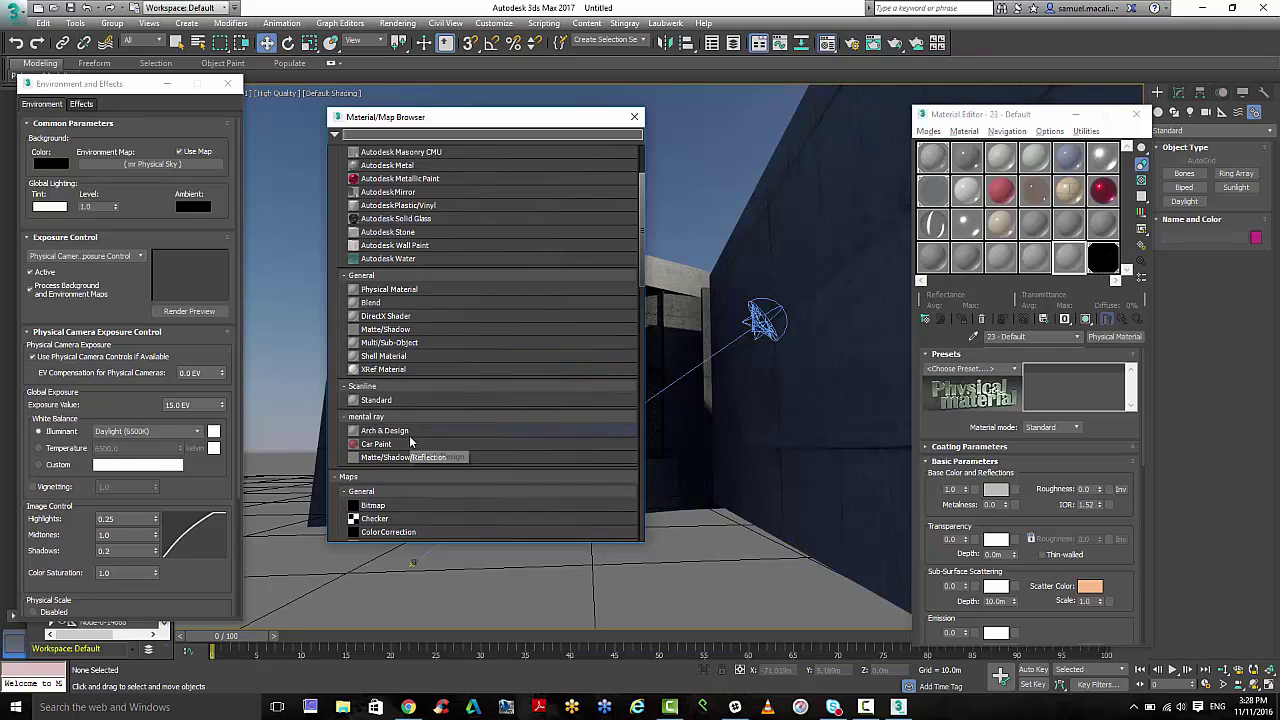
{"action": "scroll", "coordinate": [405, 450], "scroll_direction": "down", "scroll_amount": 2}
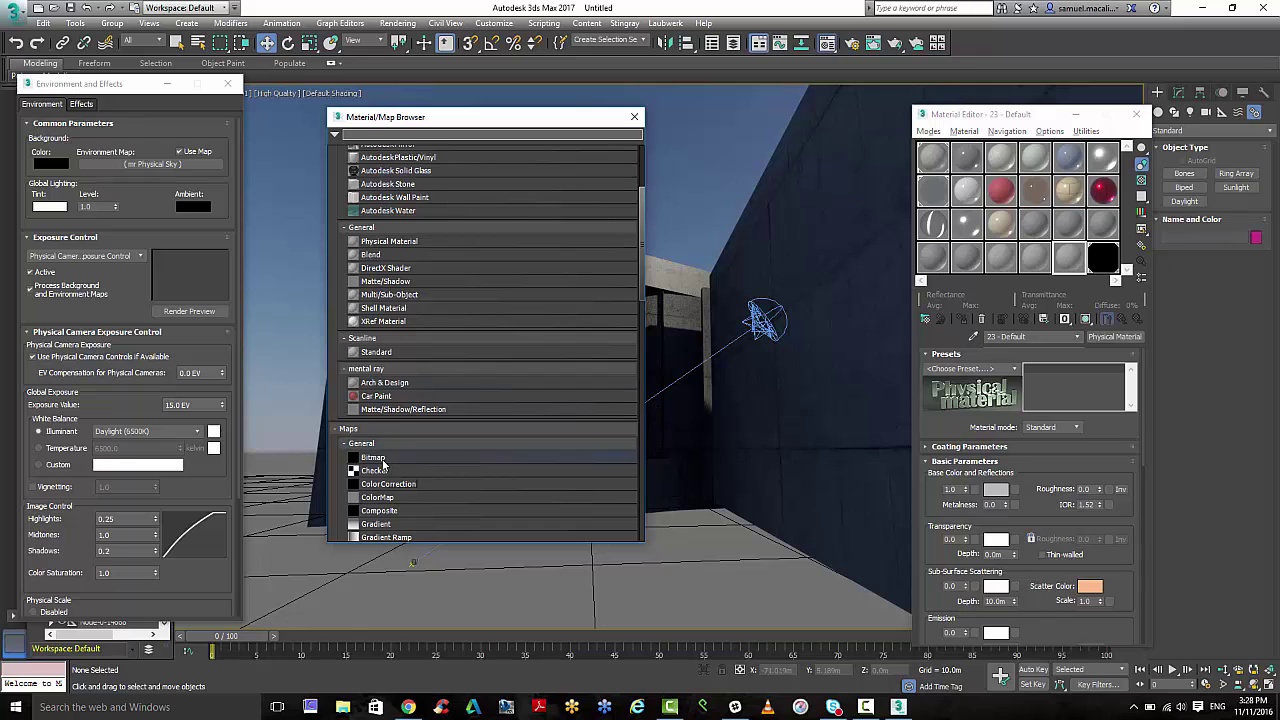
{"action": "double_click", "coordinate": [380, 459]}
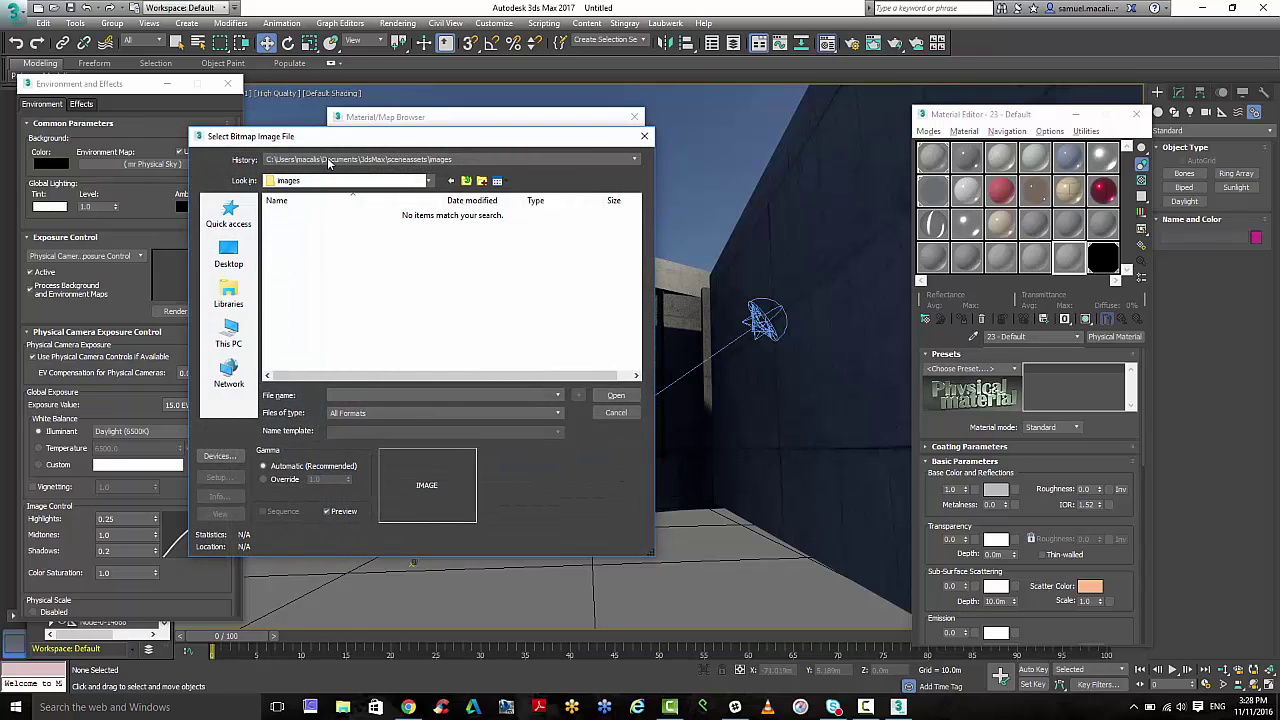
Load the HDR sky image 092-free-hdri-skies-com from the recently used HDR folder as the bitmap.
{"action": "left_click", "coordinate": [331, 163]}
{"action": "left_click", "coordinate": [329, 176]}
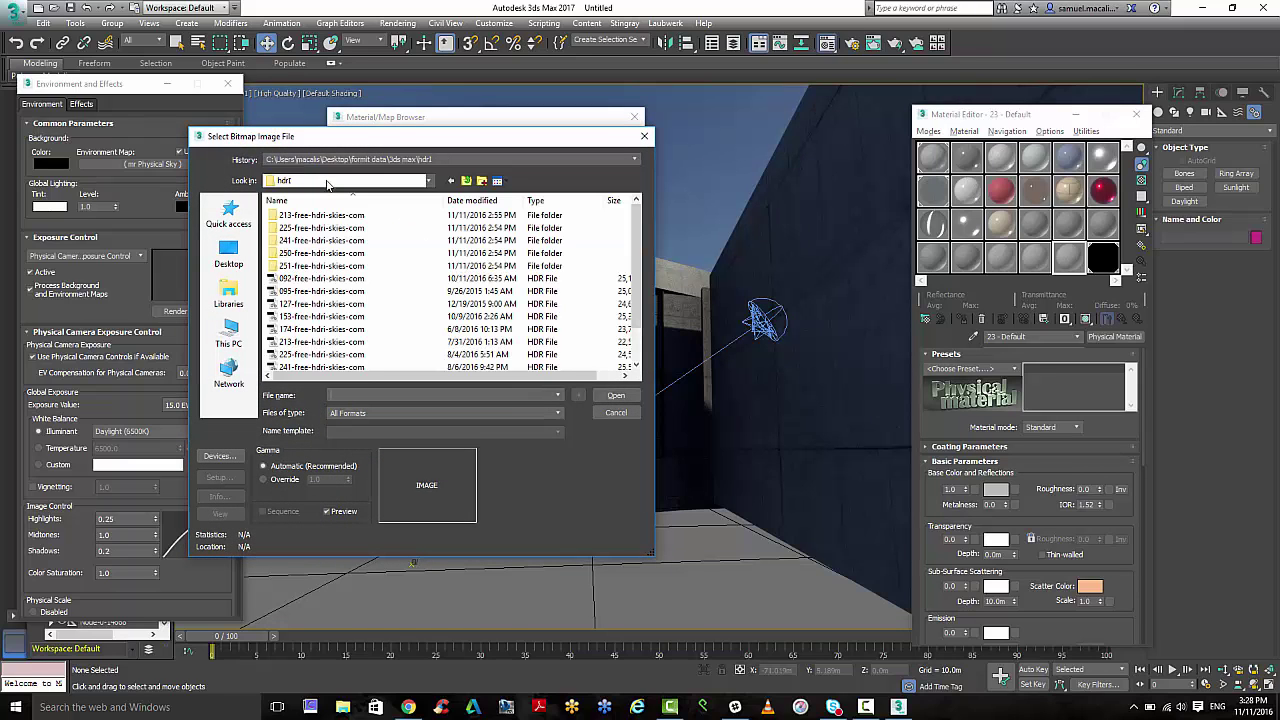
{"action": "left_click", "coordinate": [368, 279]}
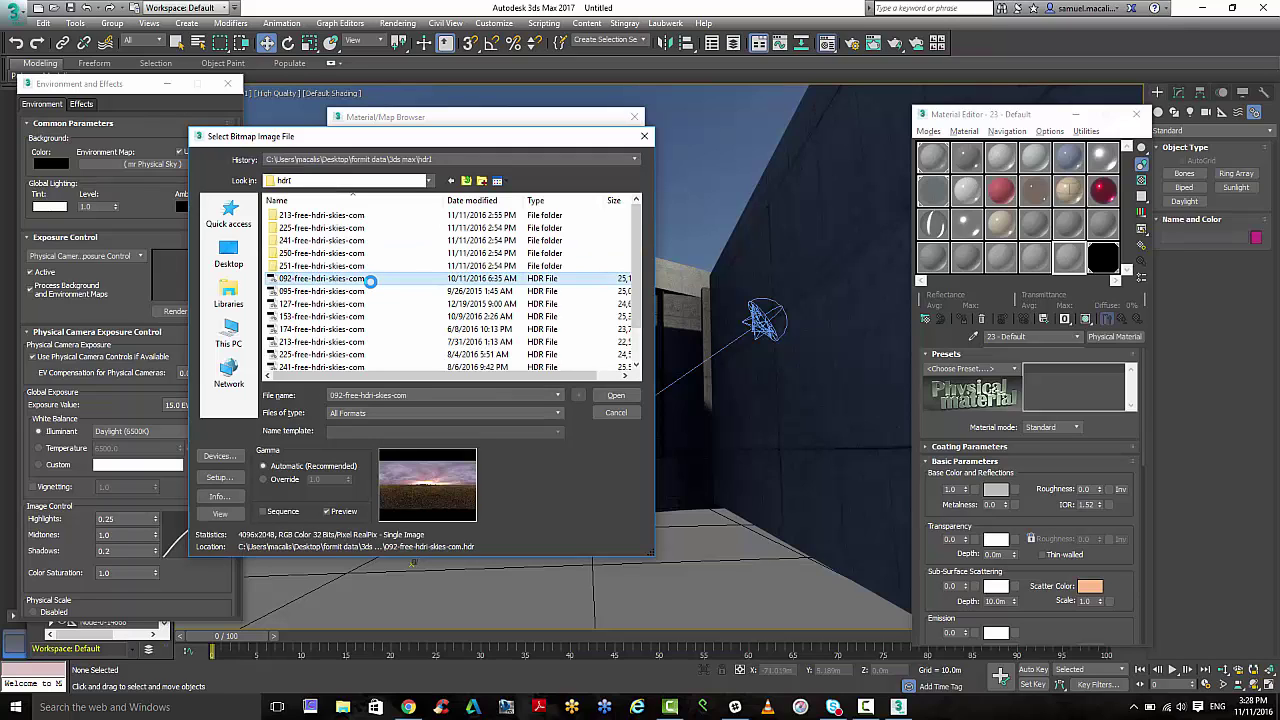
{"action": "left_click", "coordinate": [313, 292]}
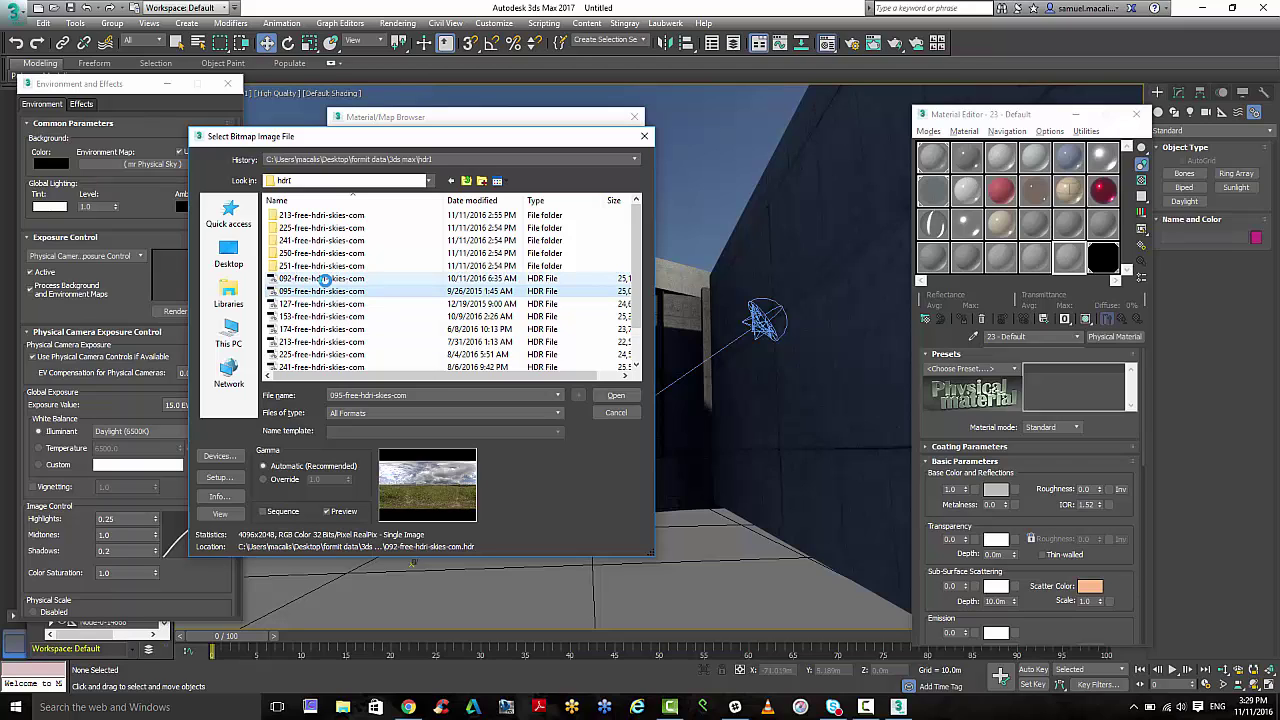
{"action": "left_click", "coordinate": [327, 280]}
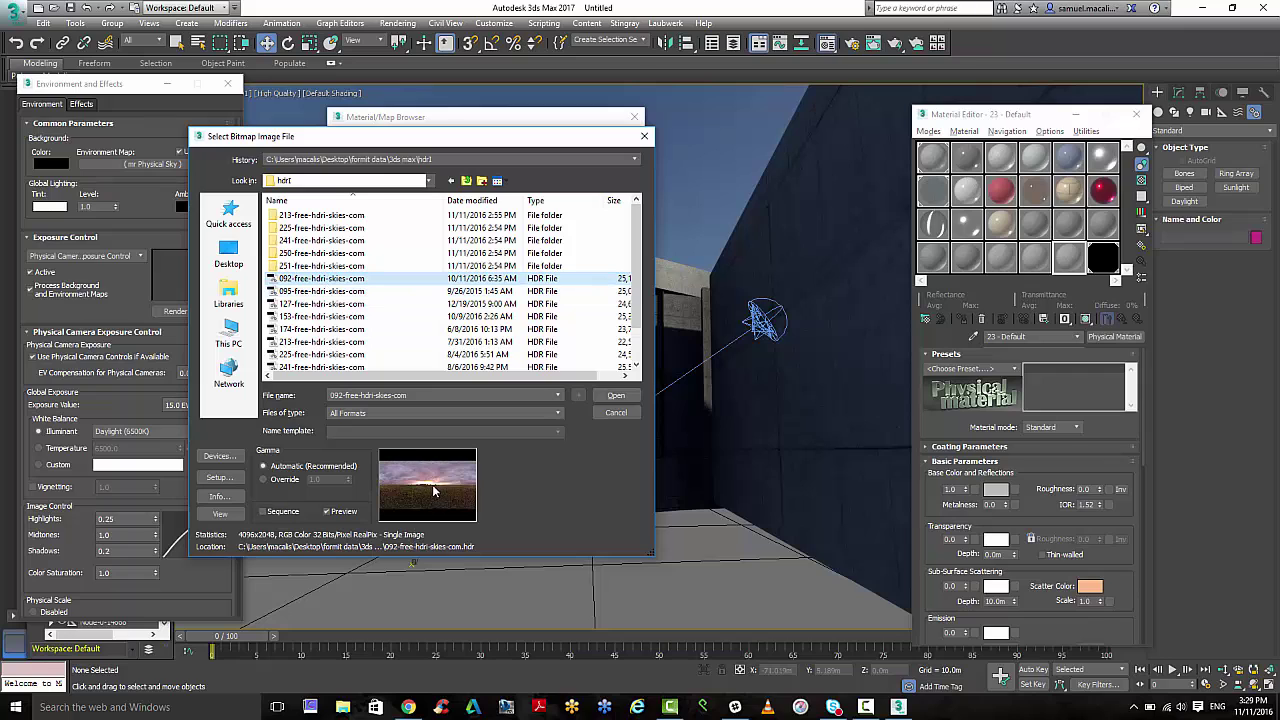
{"action": "left_click", "coordinate": [616, 395]}
{"action": "left_click", "coordinate": [384, 420]}
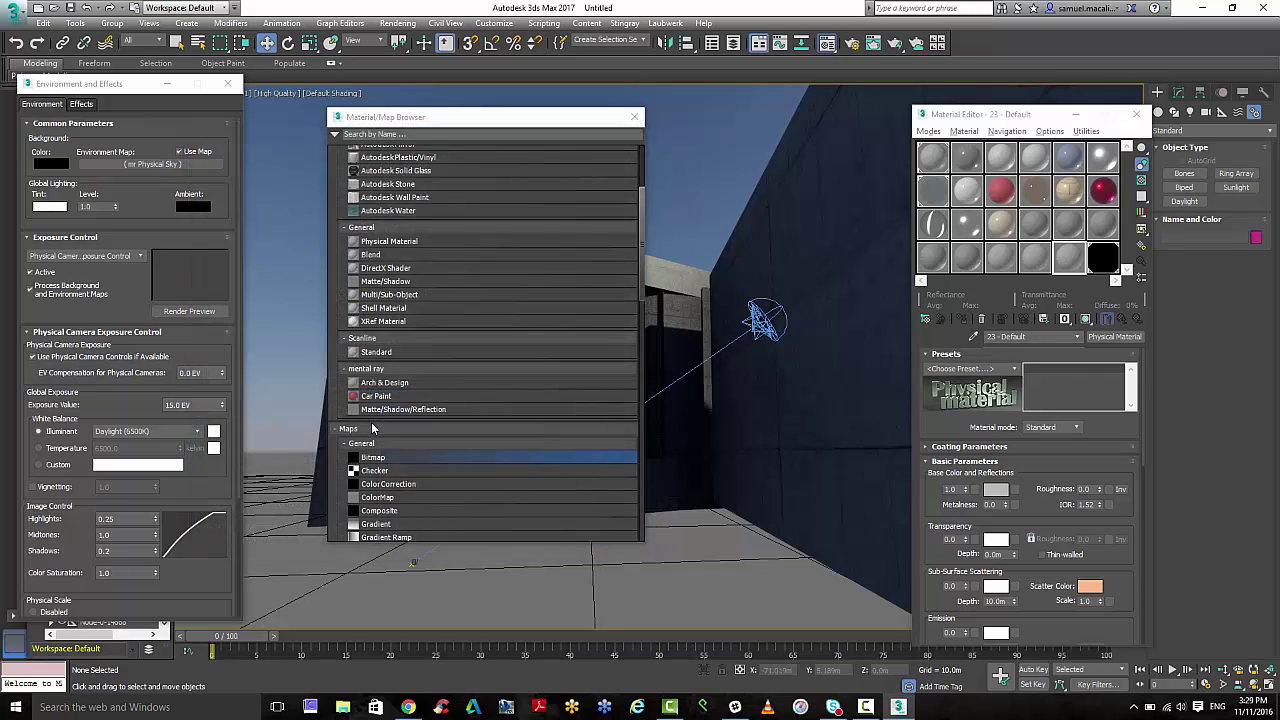
Preview the HDR map enlarged and set its coordinates to Environ with Spherical Environment mapping.
{"action": "double_click", "coordinate": [1068, 258]}
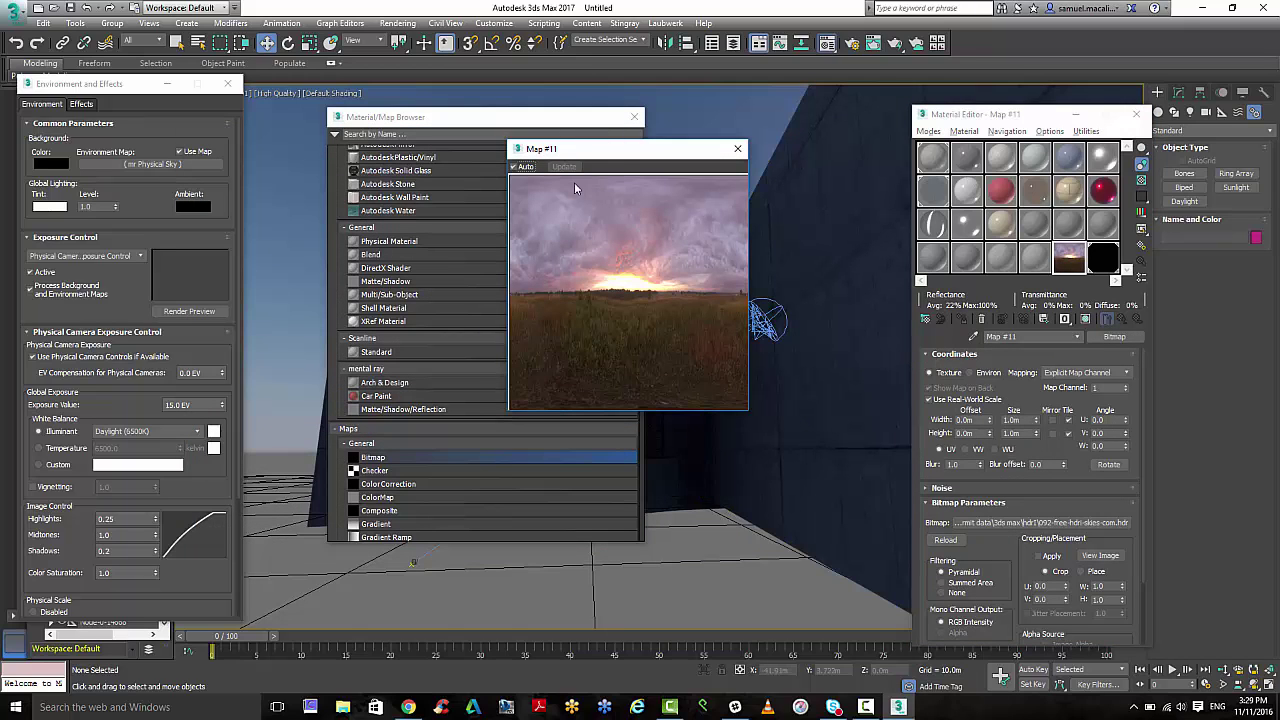
{"action": "left_click_drag", "start_coordinate": [629, 160], "coordinate": [562, 148]}
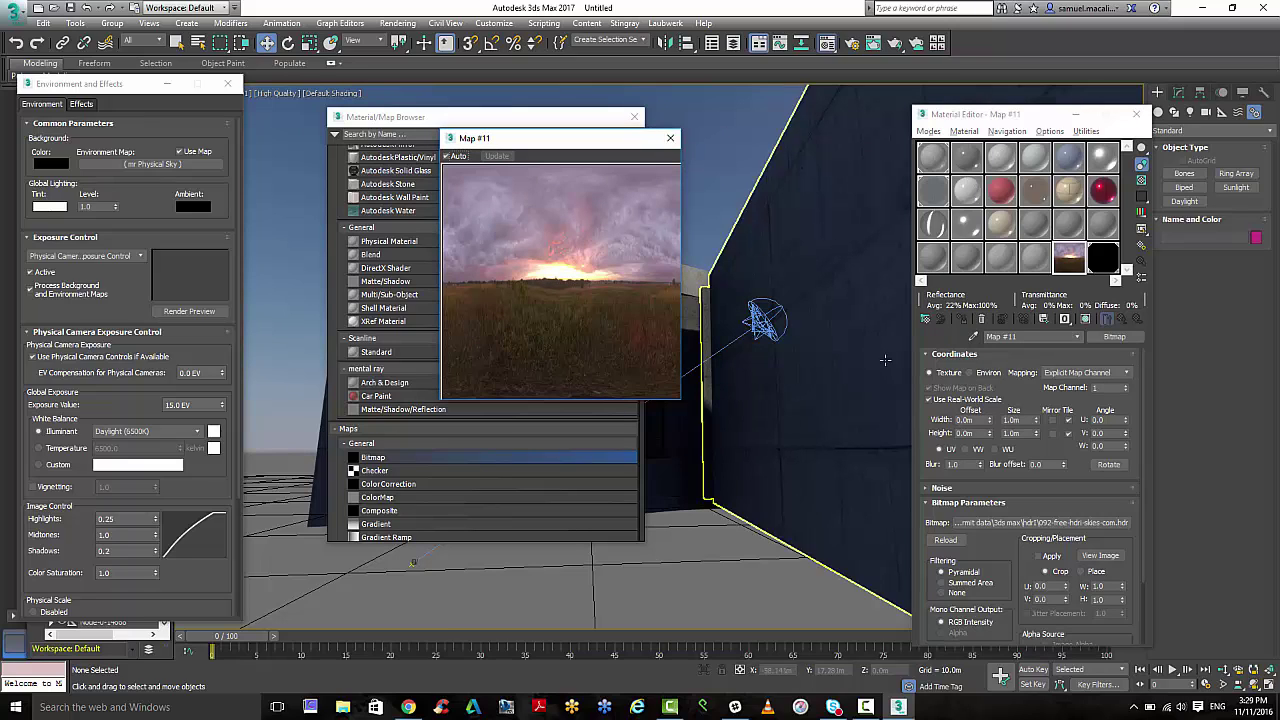
{"action": "left_click", "coordinate": [968, 376]}
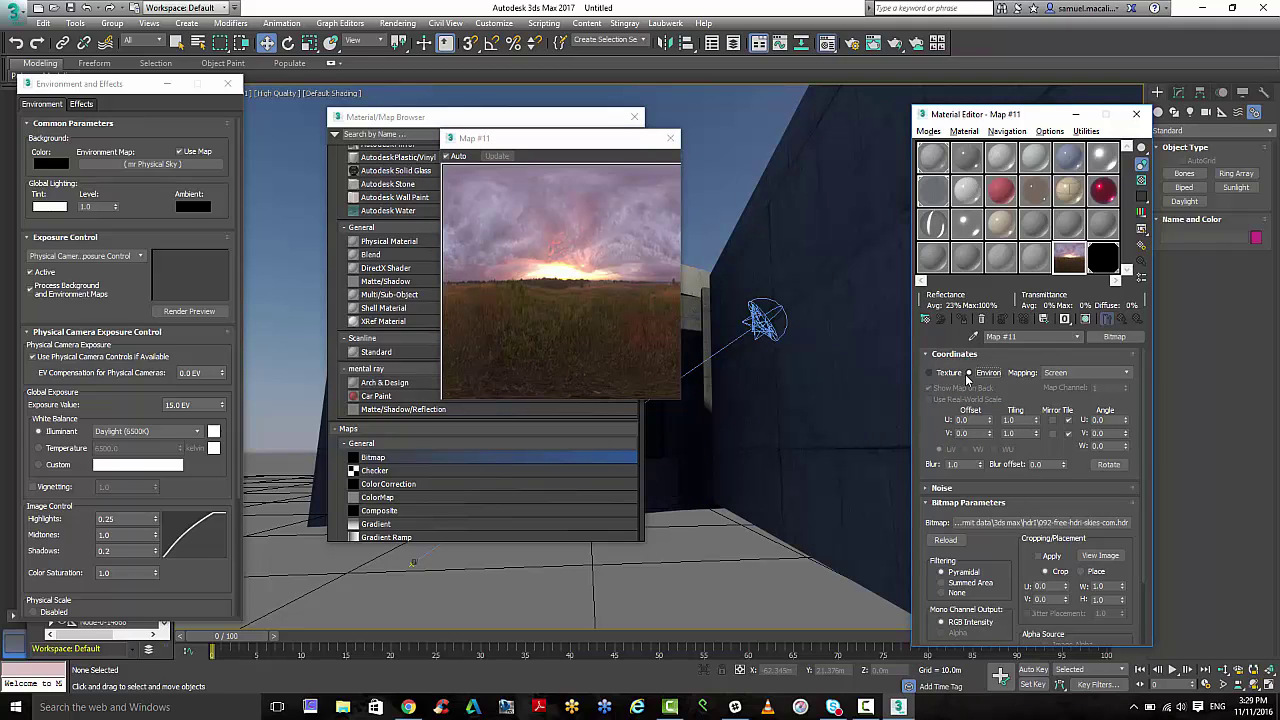
{"action": "left_click", "coordinate": [1057, 376]}
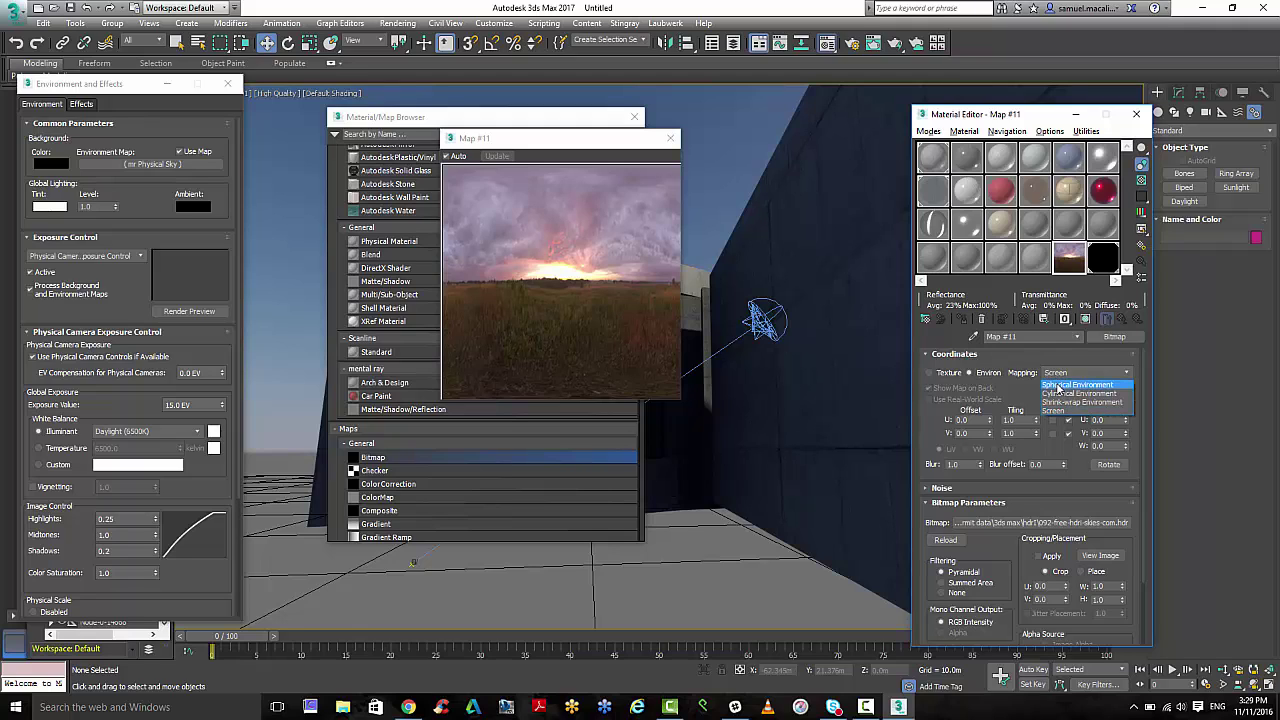
{"action": "left_click", "coordinate": [1058, 386]}
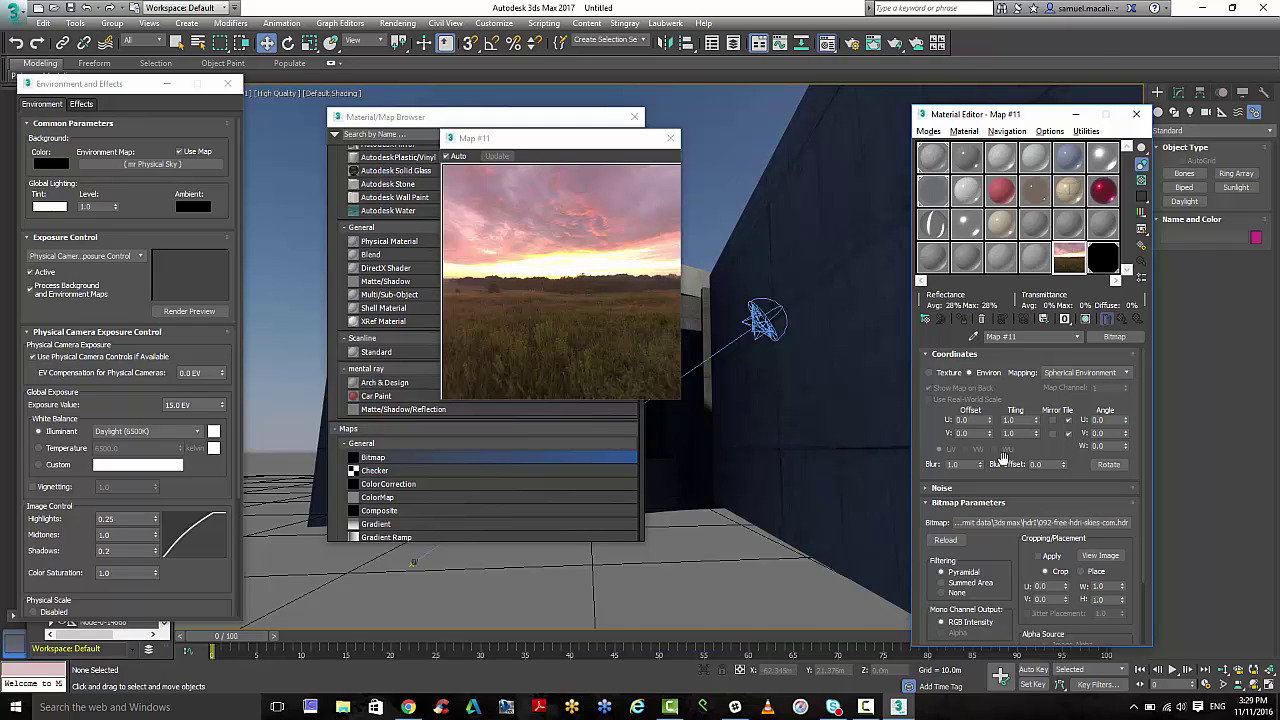
{"action": "left_click_drag", "start_coordinate": [540, 148], "coordinate": [275, 168]}
{"action": "left_click_drag", "start_coordinate": [627, 118], "coordinate": [631, 123]}
{"action": "left_click", "coordinate": [631, 123]}
{"action": "left_click", "coordinate": [406, 160]}
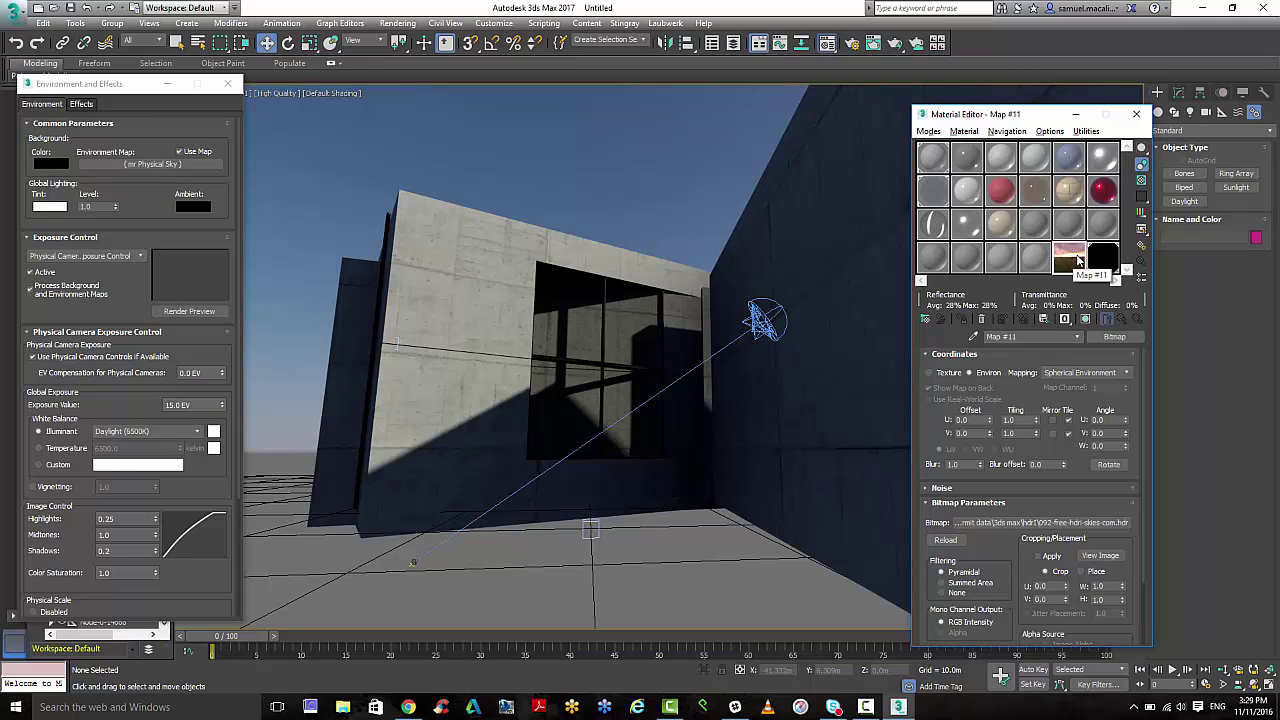
Assign the HDR bitmap as the scene's environment map using the Instance method and render the camera view.
{"action": "left_click_drag", "start_coordinate": [1066, 259], "coordinate": [168, 168]}
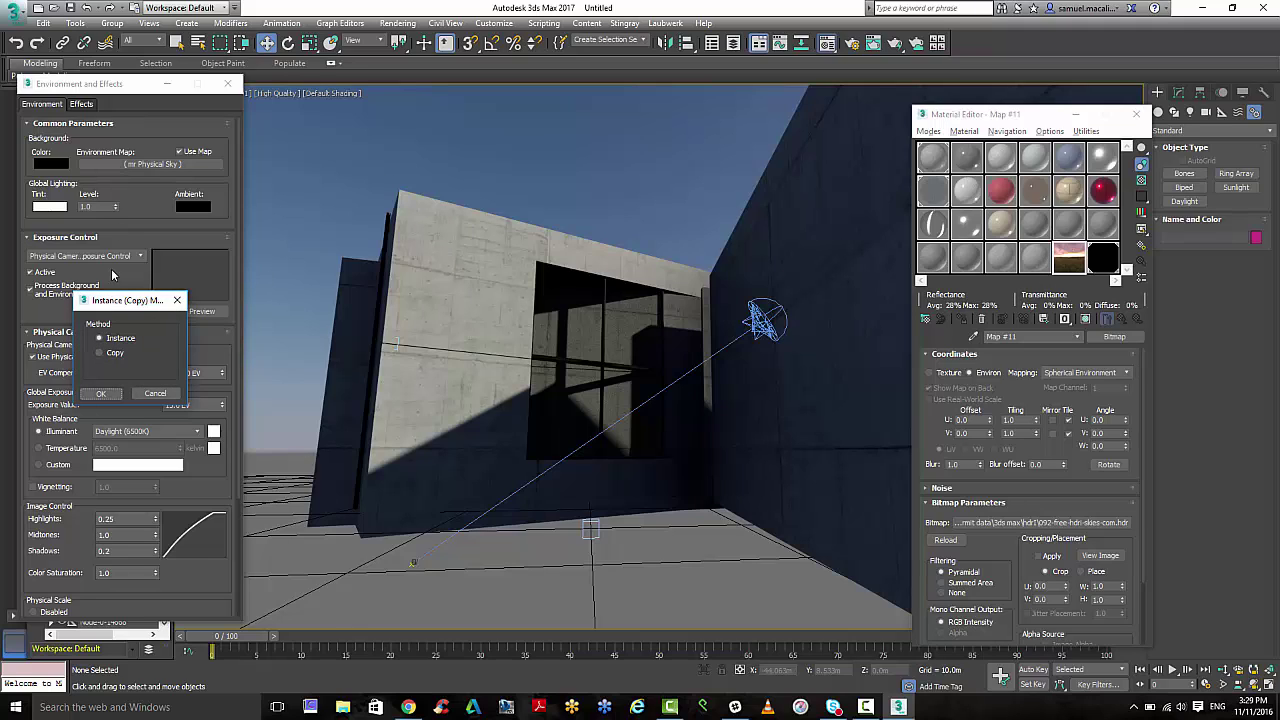
{"action": "left_click", "coordinate": [103, 393]}
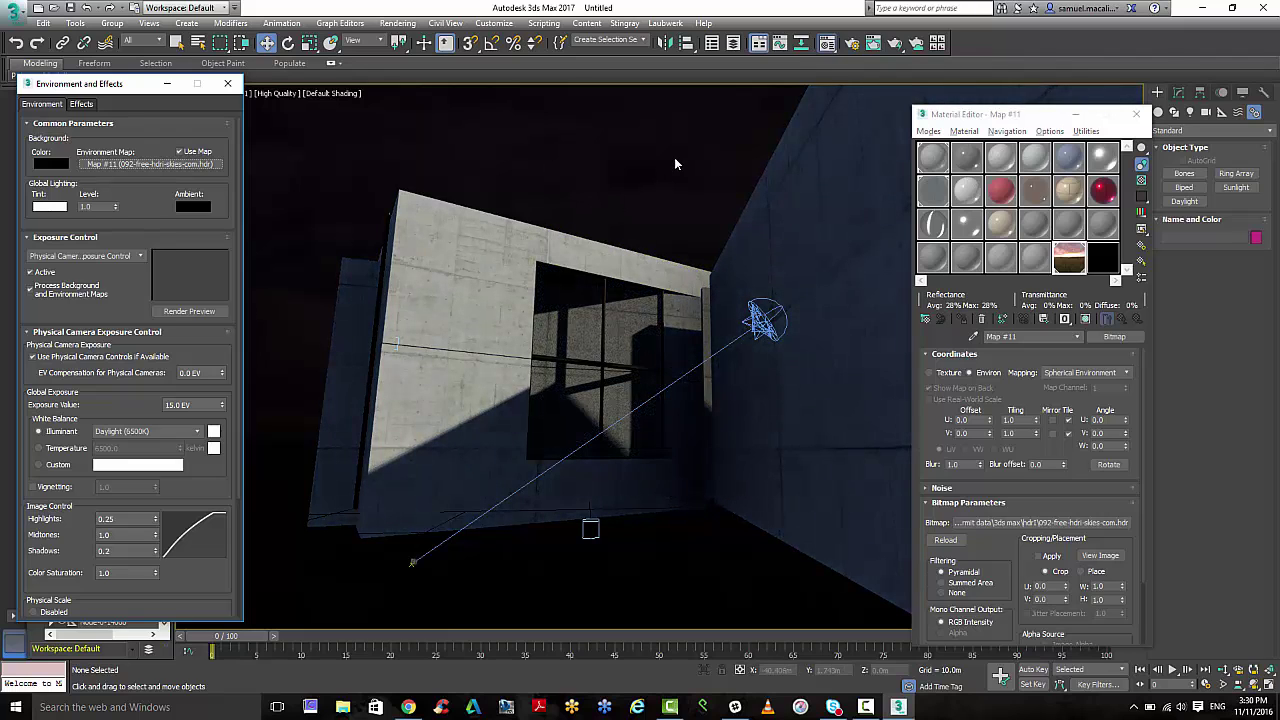
{"action": "left_click", "coordinate": [895, 44]}
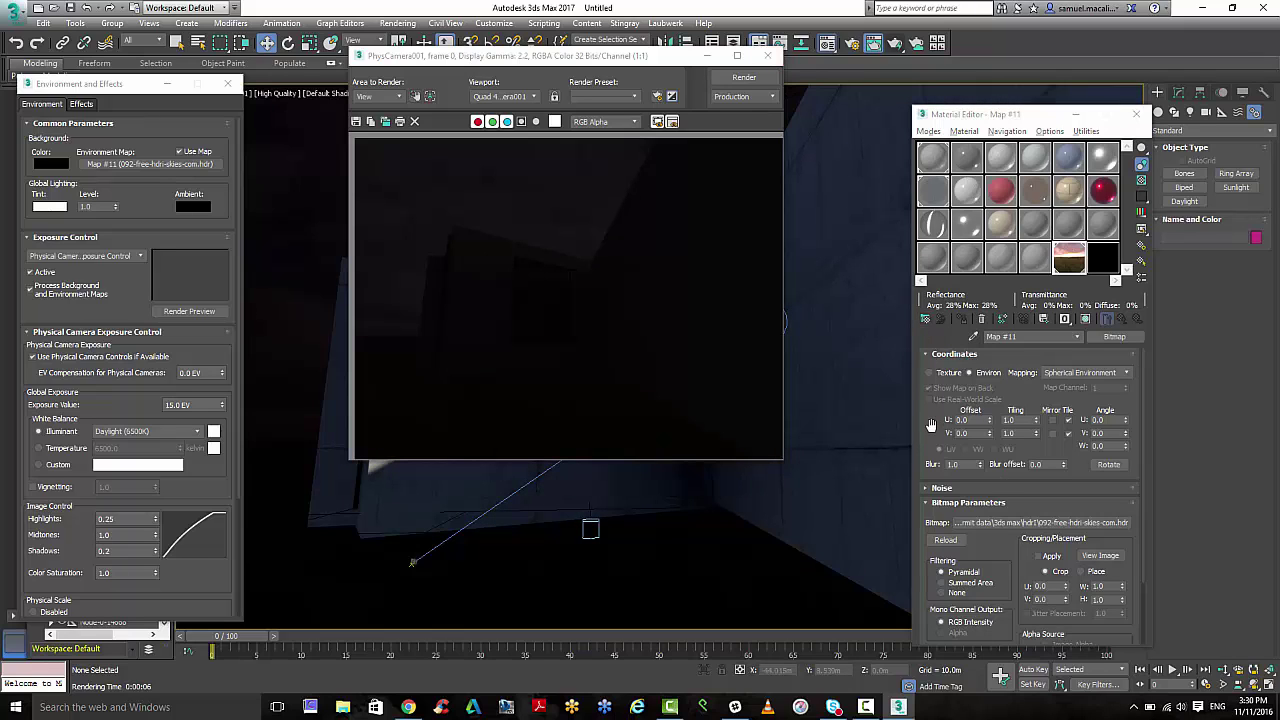
Set the Output Amount of the HDR environment bitmap to 100.
{"action": "left_click_drag", "start_coordinate": [931, 425], "coordinate": [937, 330]}
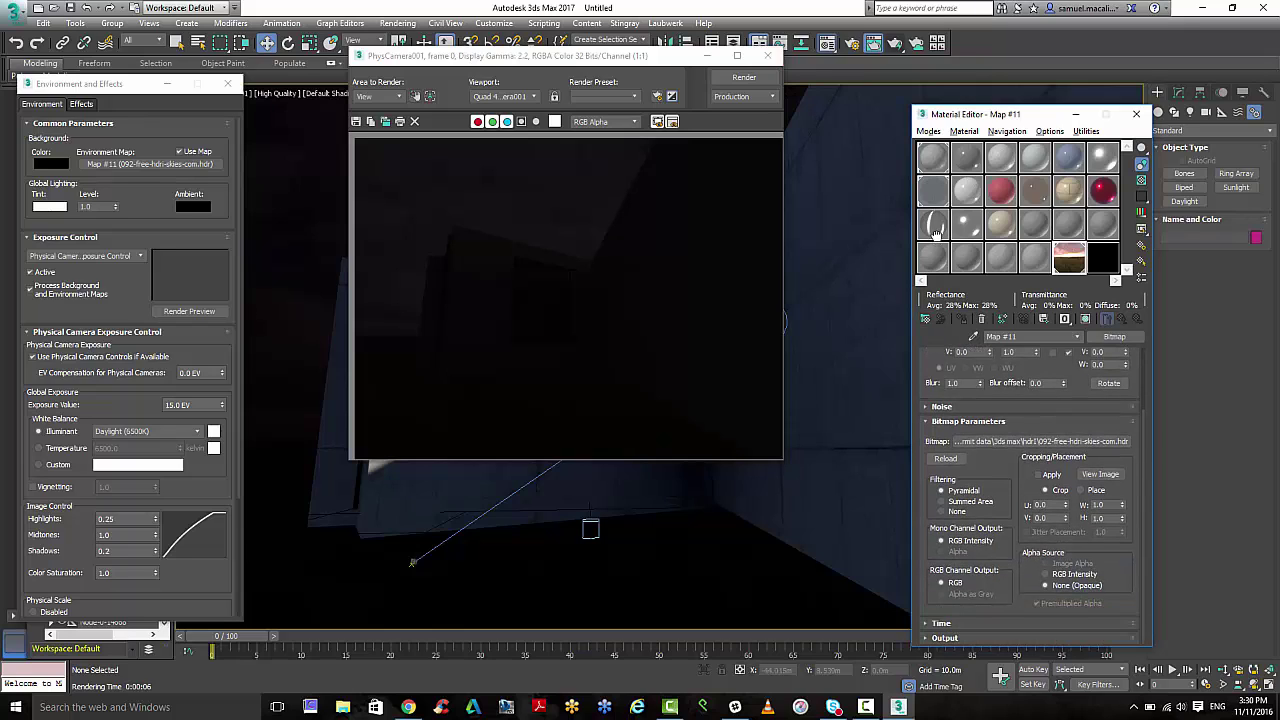
{"action": "left_click", "coordinate": [926, 639]}
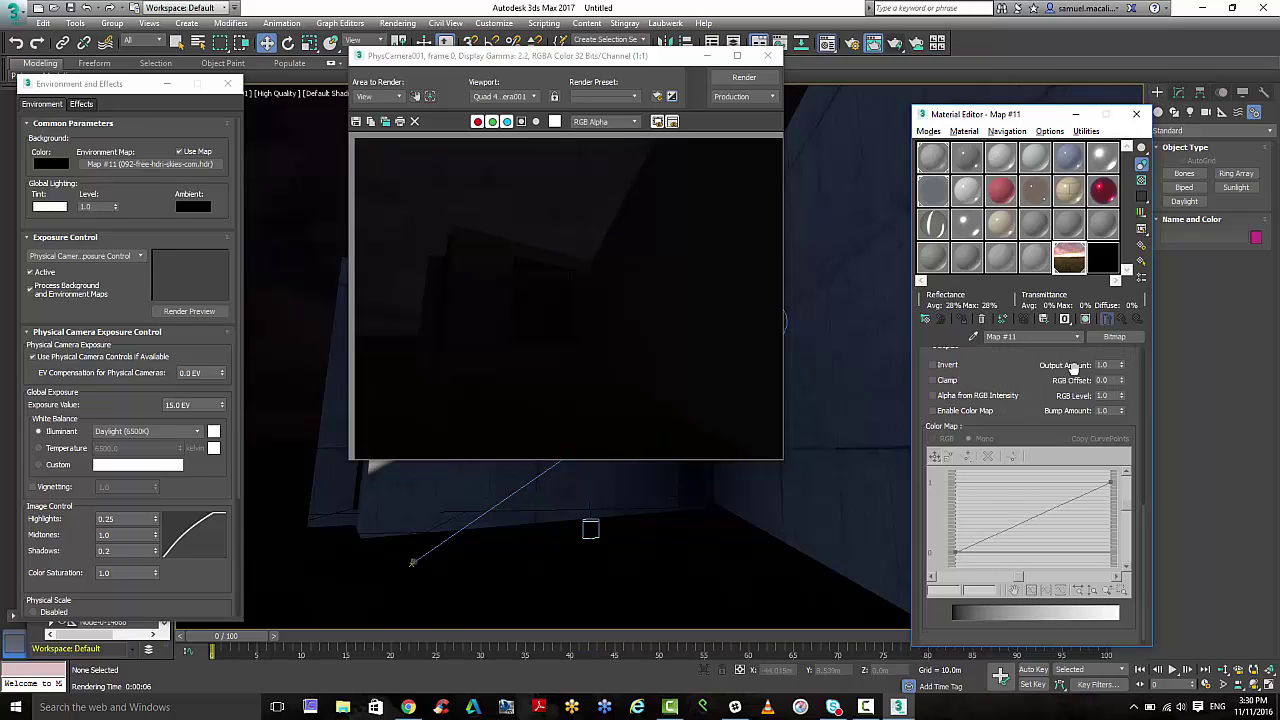
{"action": "double_click", "coordinate": [1111, 364]}
{"action": "type", "text": "100"}
{"action": "key", "text": "Return"}
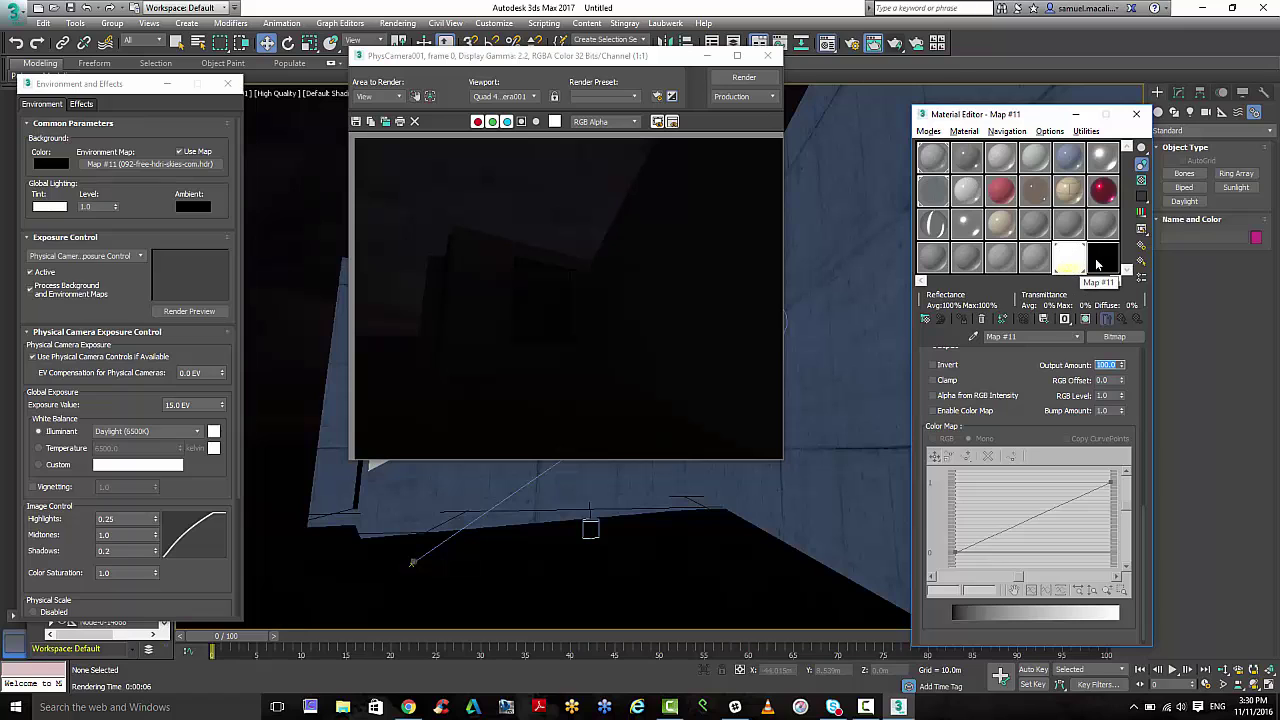
Clone the dark camera render for comparison, placing it beside the render window, and render the camera view again.
{"action": "left_click", "coordinate": [1104, 261]}
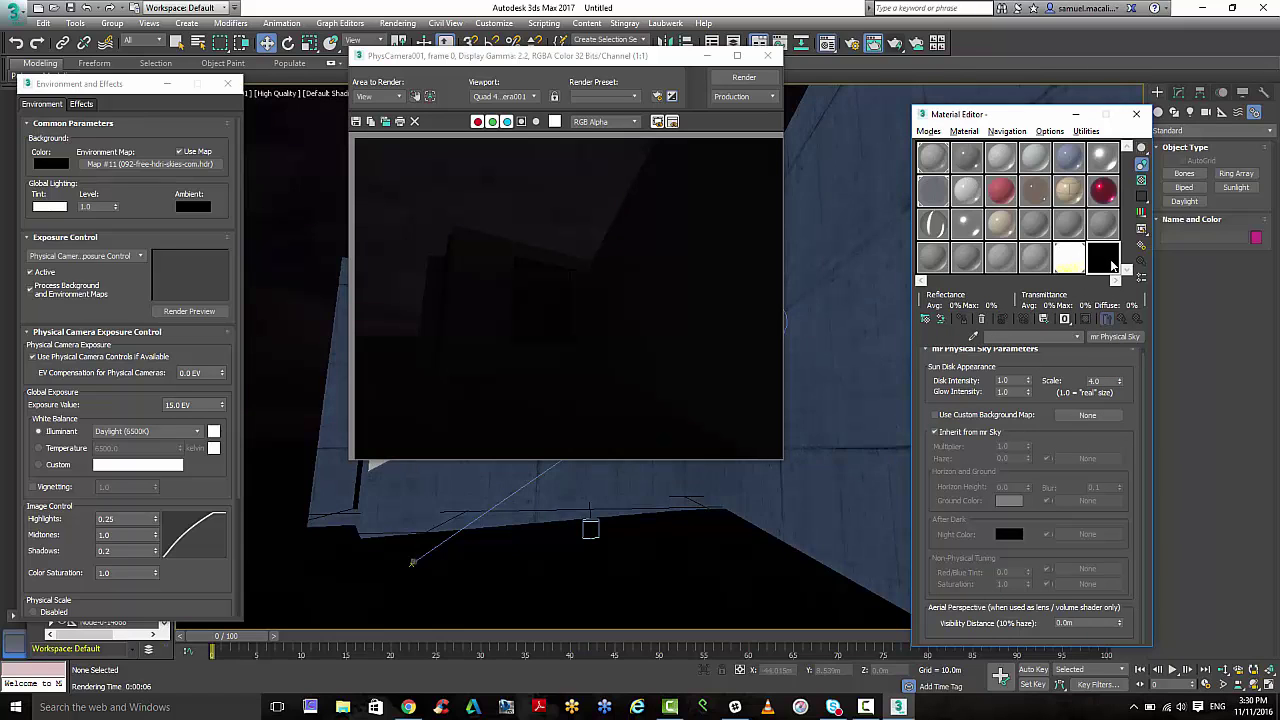
{"action": "left_click", "coordinate": [1068, 259]}
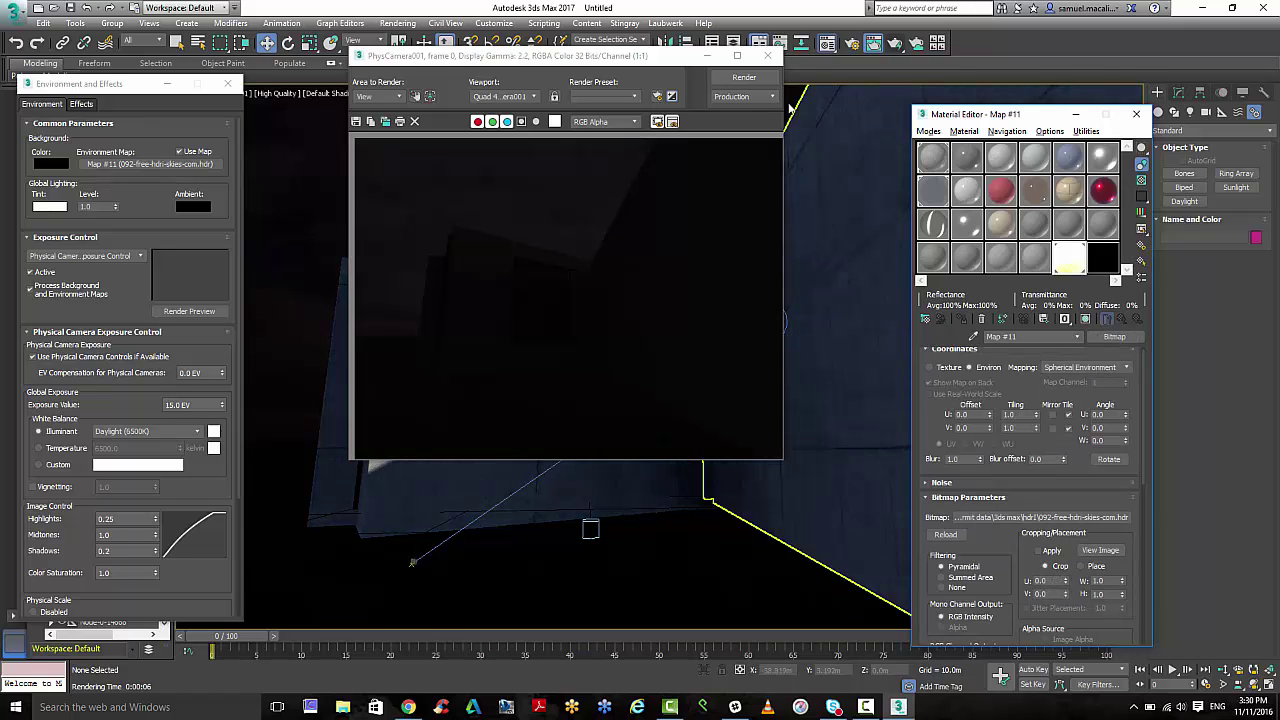
{"action": "left_click", "coordinate": [645, 58]}
{"action": "left_click_drag", "start_coordinate": [643, 58], "coordinate": [792, 54]}
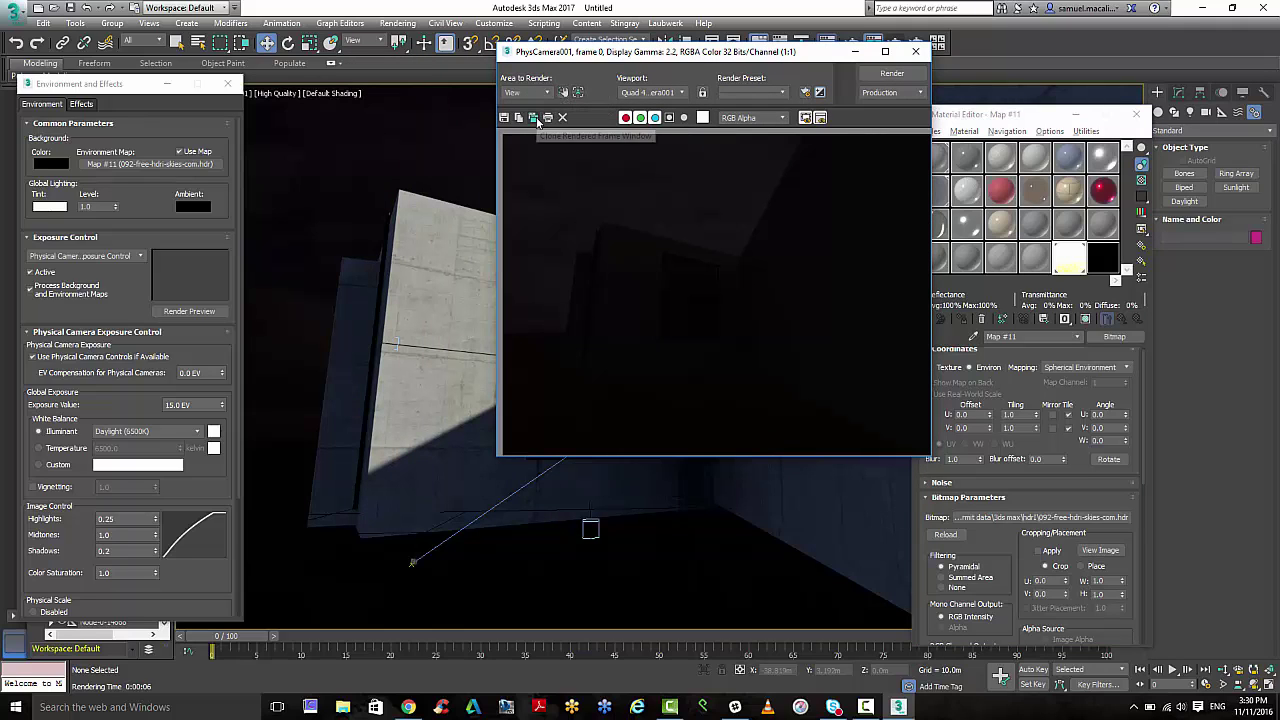
{"action": "left_click", "coordinate": [536, 119]}
{"action": "mouse_move", "coordinate": [608, 199]}
{"action": "left_mouse_down"}
{"action": "mouse_move", "coordinate": [361, 92]}
{"action": "mouse_move", "coordinate": [230, 106]}
{"action": "mouse_move", "coordinate": [246, 106]}
{"action": "left_mouse_up"}
{"action": "left_click", "coordinate": [891, 76]}
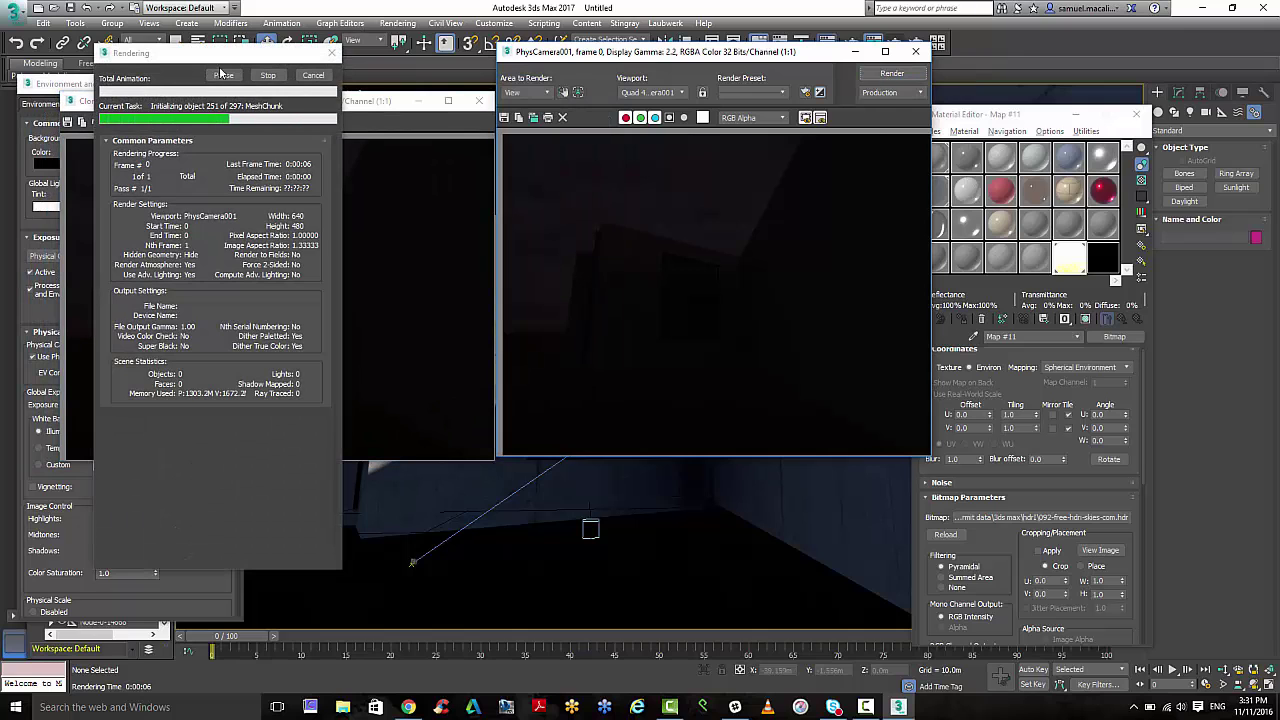
{"action": "left_click_drag", "start_coordinate": [209, 60], "coordinate": [1072, 66]}
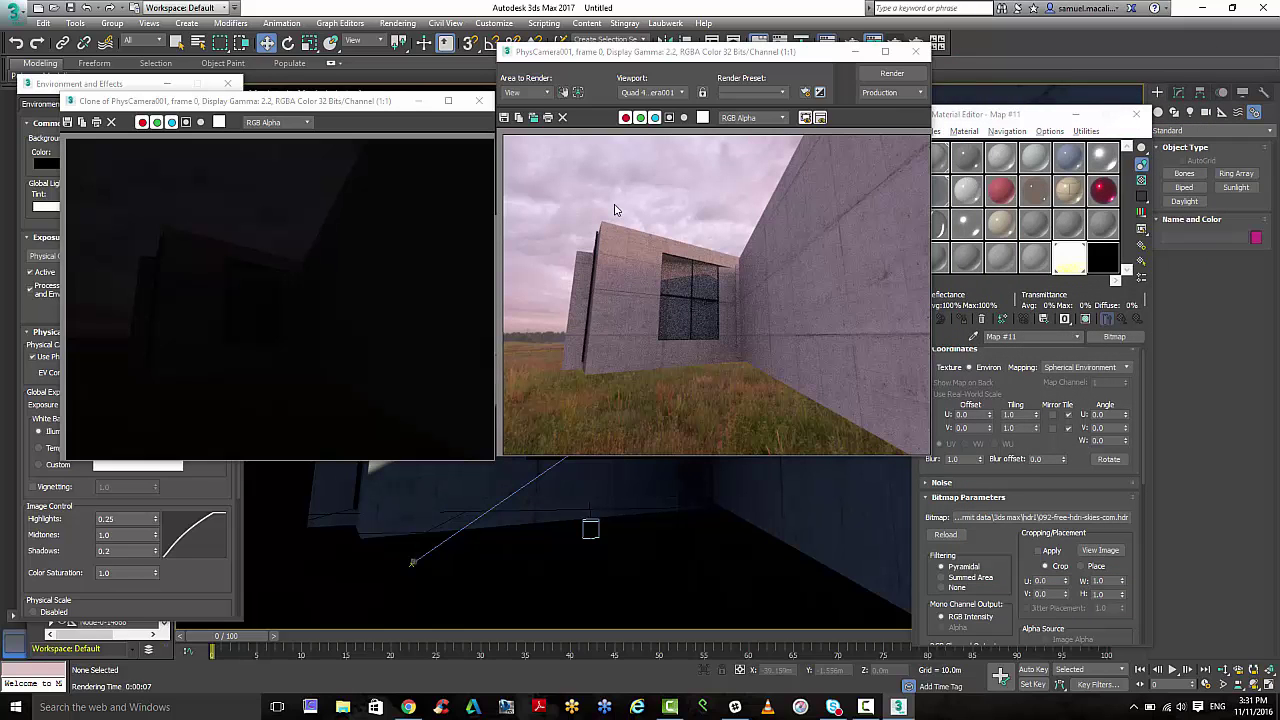
Replace the dark cloned render with a clone of the brightened one, placed beside the render window.
{"action": "mouse_move", "coordinate": [790, 52]}
{"action": "left_mouse_down"}
{"action": "mouse_move", "coordinate": [735, 52]}
{"action": "mouse_move", "coordinate": [775, 55]}
{"action": "left_mouse_up"}
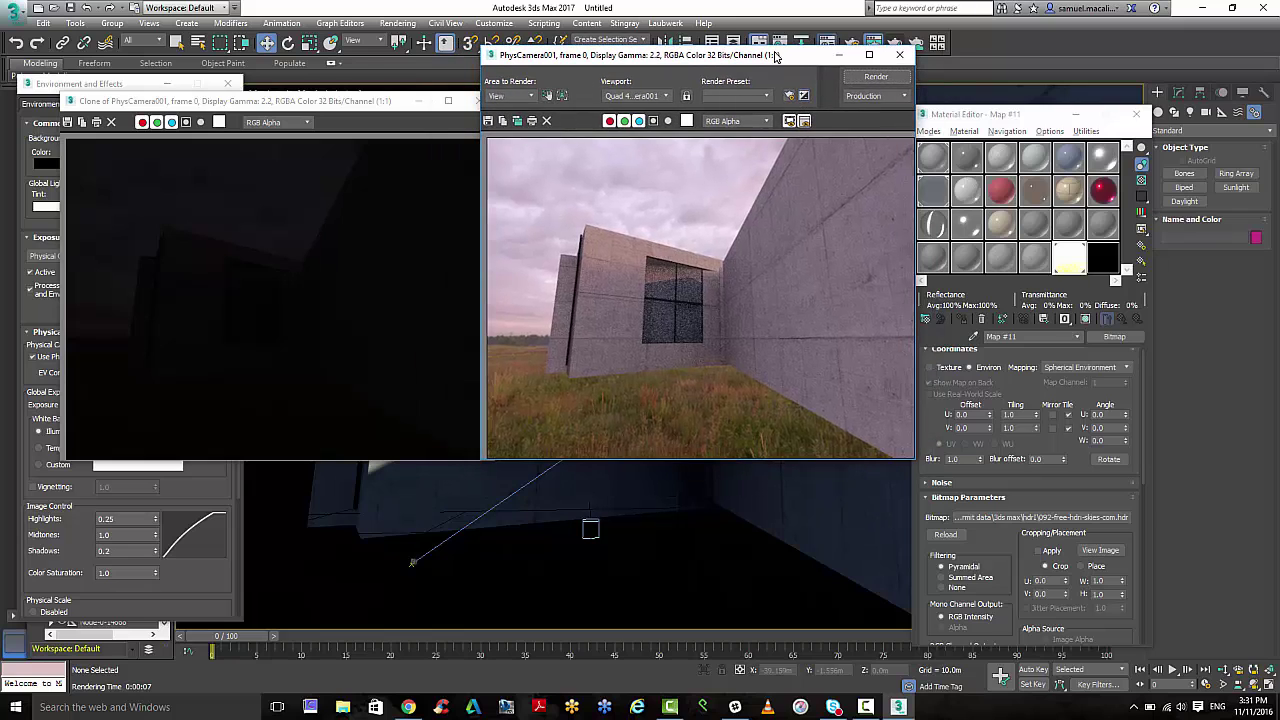
{"action": "left_click", "coordinate": [518, 124]}
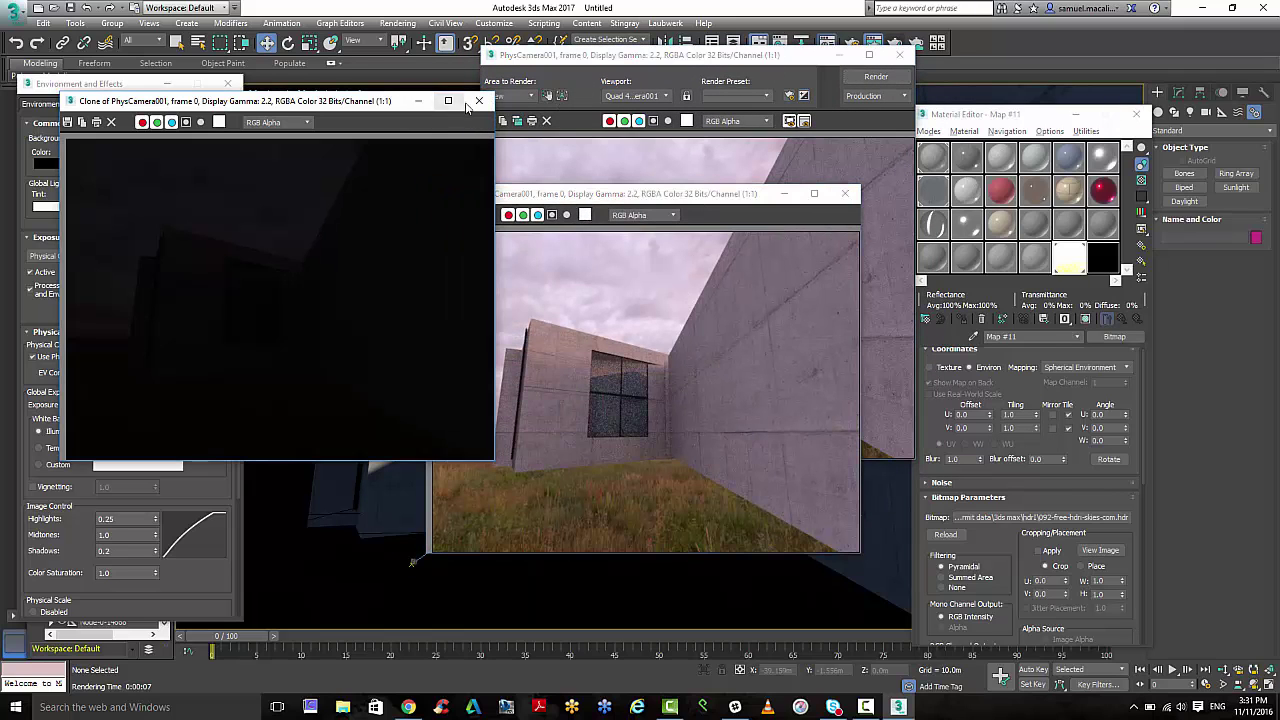
{"action": "mouse_move", "coordinate": [599, 197]}
{"action": "left_mouse_down"}
{"action": "mouse_move", "coordinate": [281, 138]}
{"action": "mouse_move", "coordinate": [210, 96]}
{"action": "left_mouse_up"}
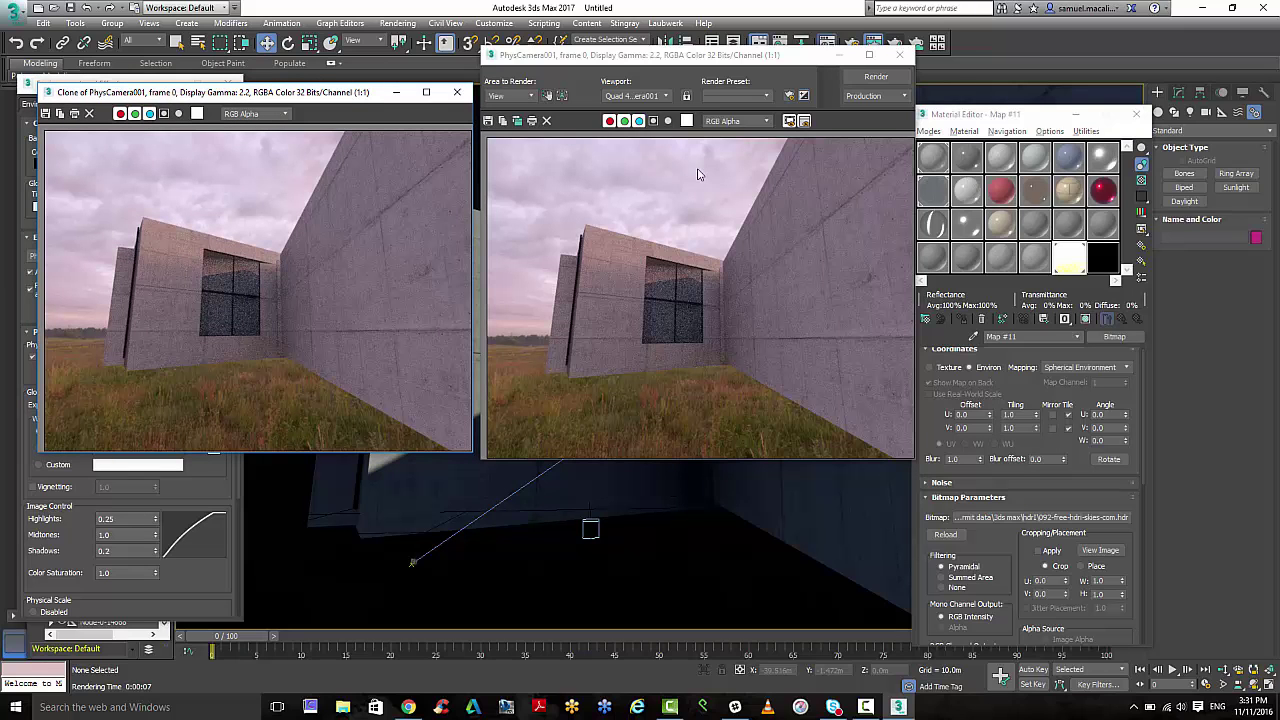
Preview the other HDR skies and load 153-free-hdri-skies-com as the environment bitmap with Real Pixels (32 bpp) storage.
{"action": "left_click_drag", "start_coordinate": [1005, 117], "coordinate": [1022, 62]}
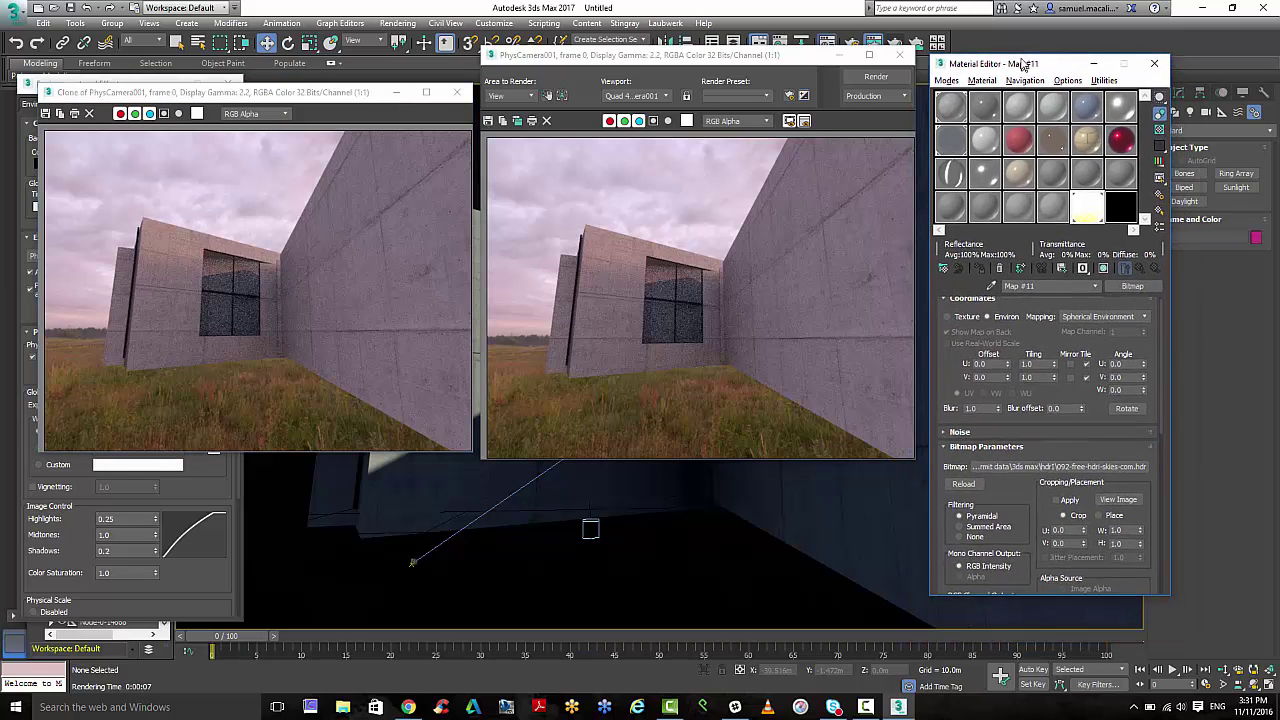
{"action": "left_click", "coordinate": [1055, 462]}
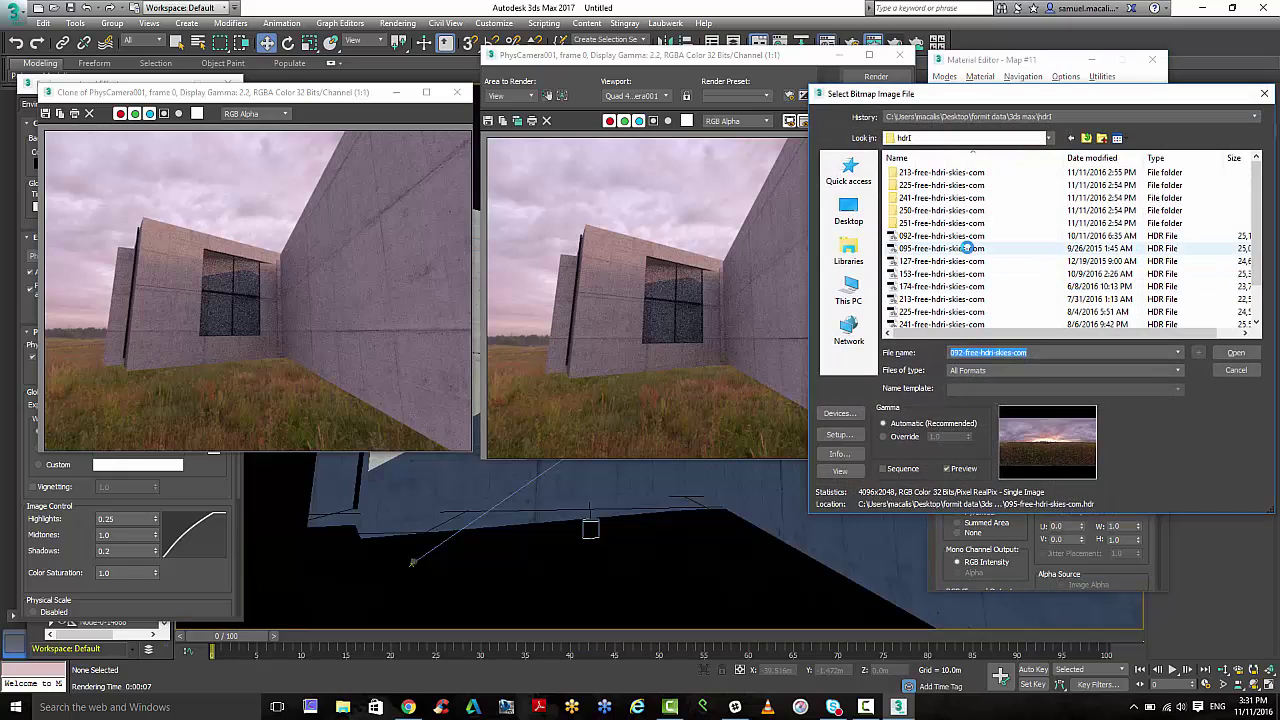
{"action": "left_click", "coordinate": [968, 250]}
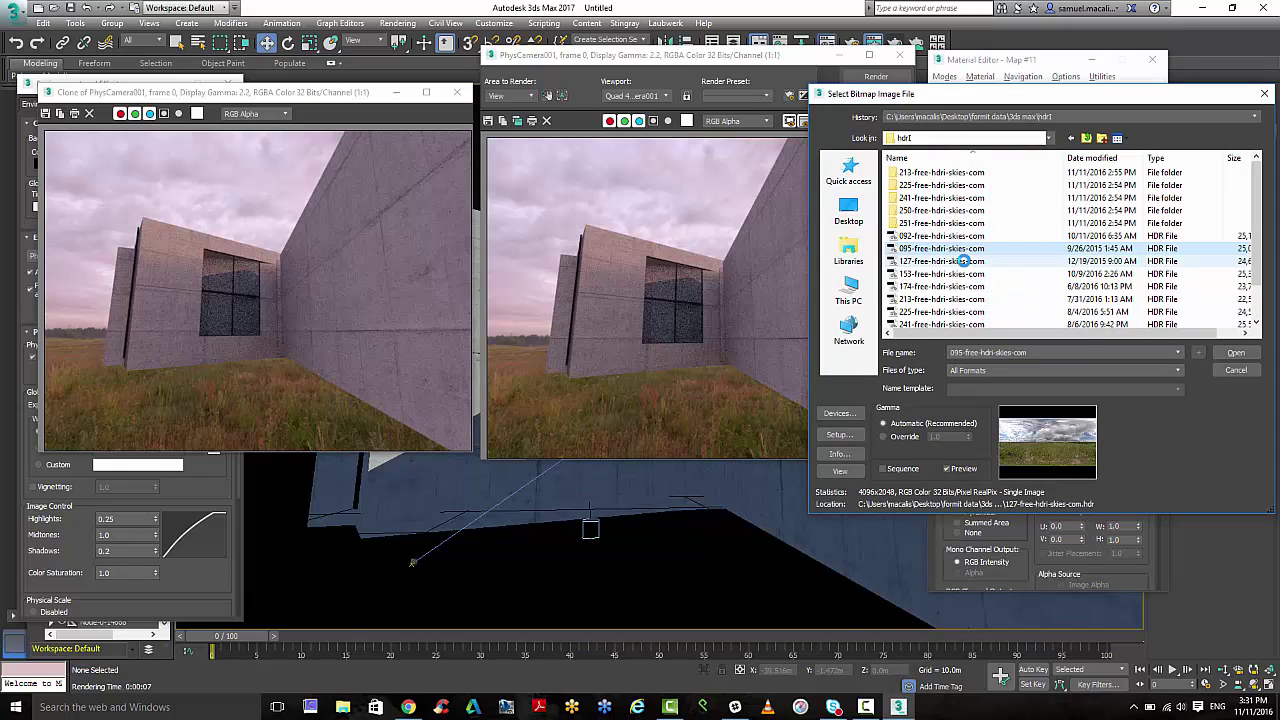
{"action": "left_click", "coordinate": [966, 262]}
{"action": "left_click", "coordinate": [962, 274]}
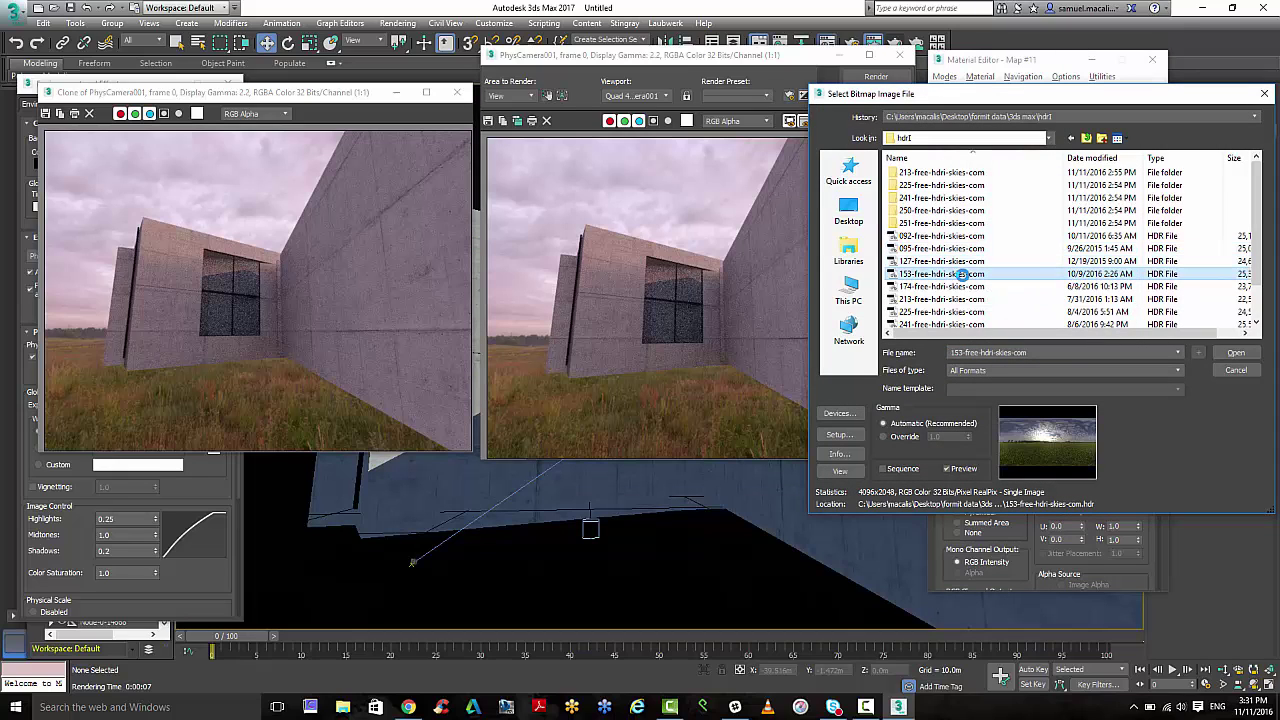
{"action": "left_click", "coordinate": [961, 288]}
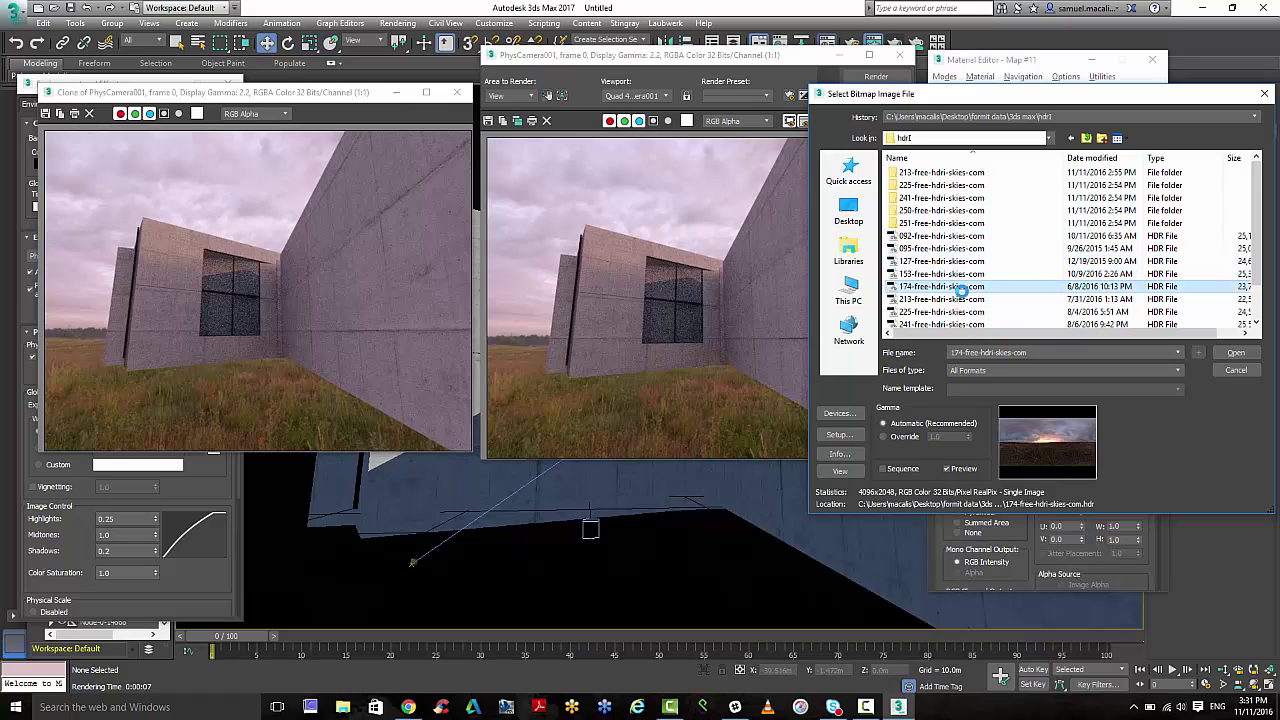
{"action": "left_click", "coordinate": [960, 275]}
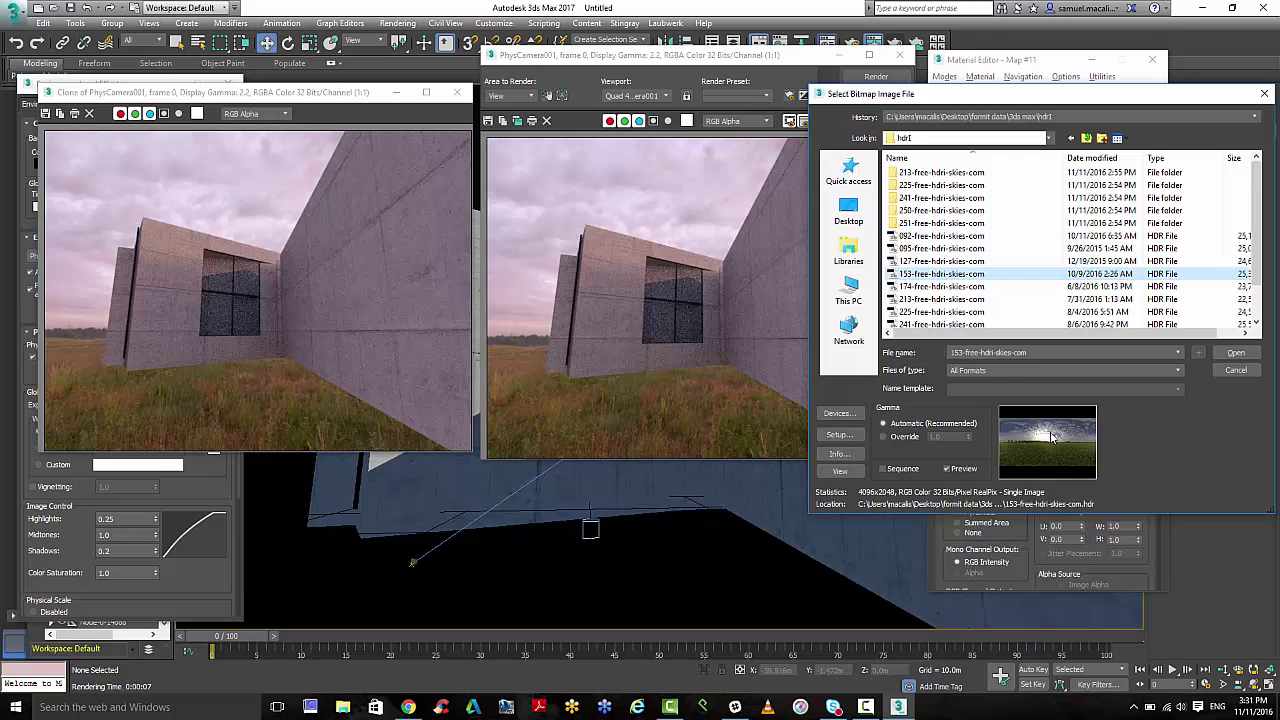
{"action": "left_click", "coordinate": [1236, 354]}
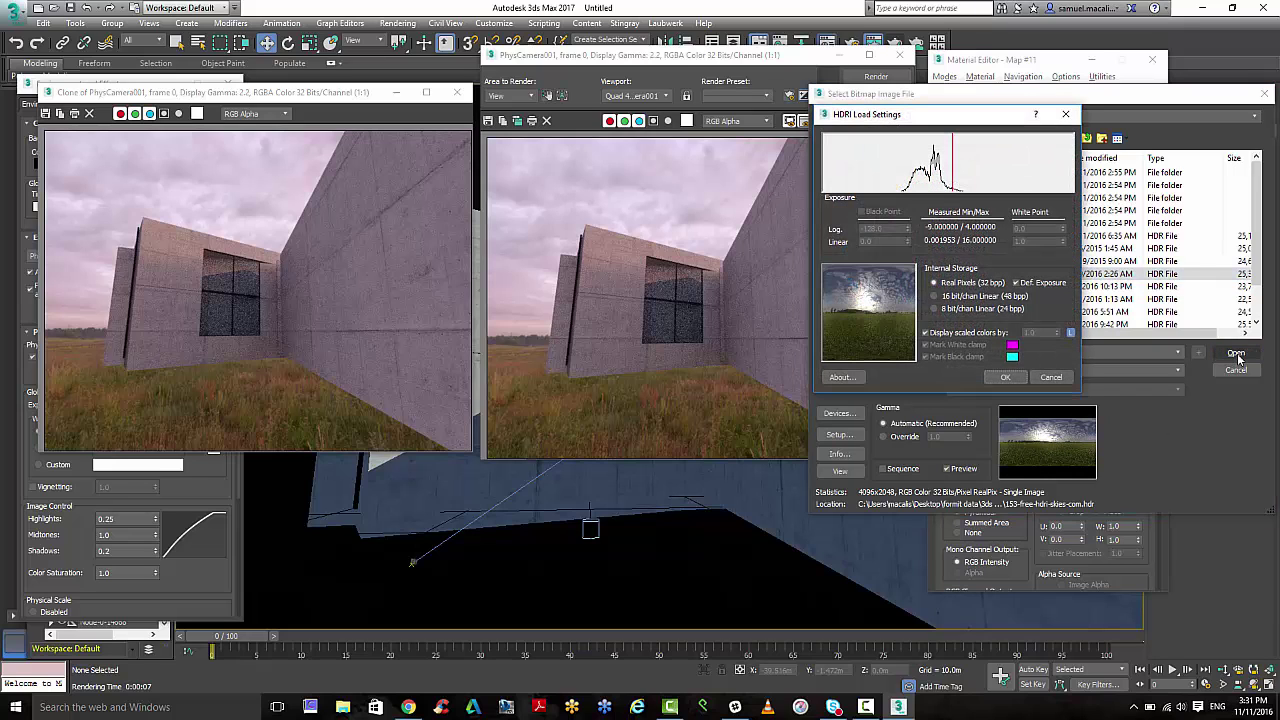
{"action": "left_click", "coordinate": [1010, 377]}
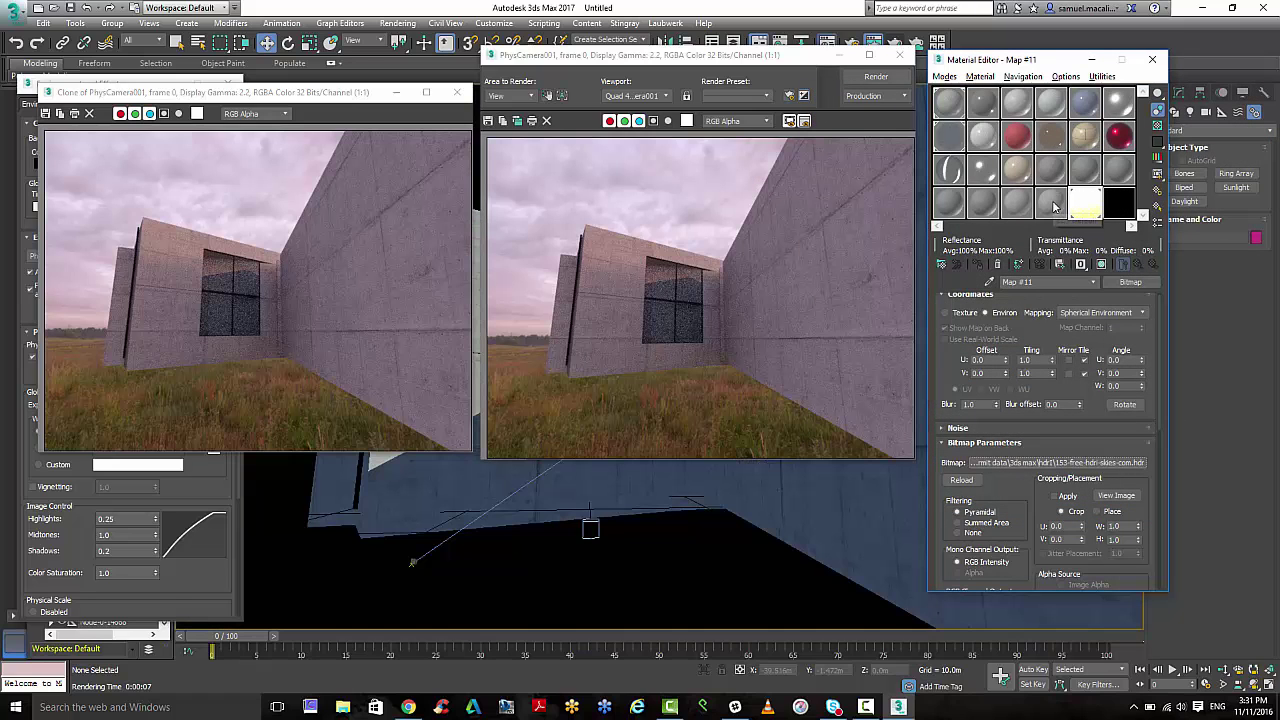
Render the camera view with the new HDR sky and arrange the result beside the cloned render.
{"action": "left_click_drag", "start_coordinate": [820, 63], "coordinate": [844, 375]}
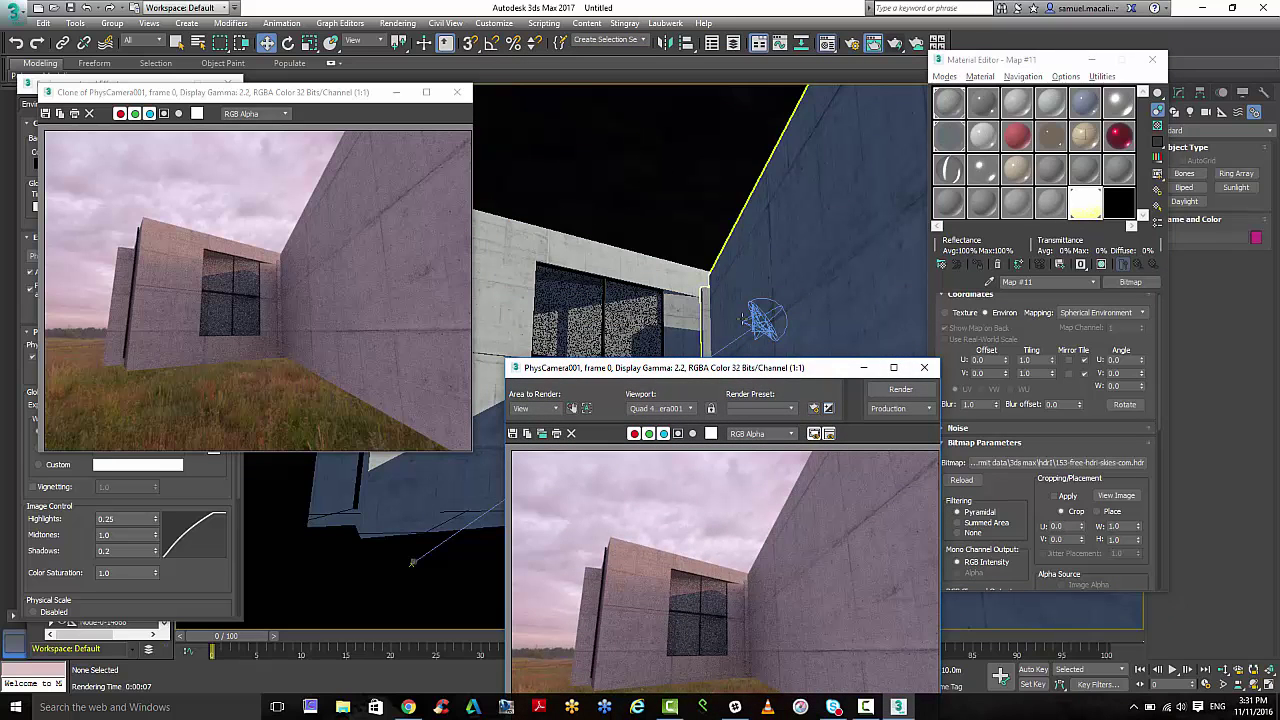
{"action": "left_click_drag", "start_coordinate": [763, 370], "coordinate": [741, 91]}
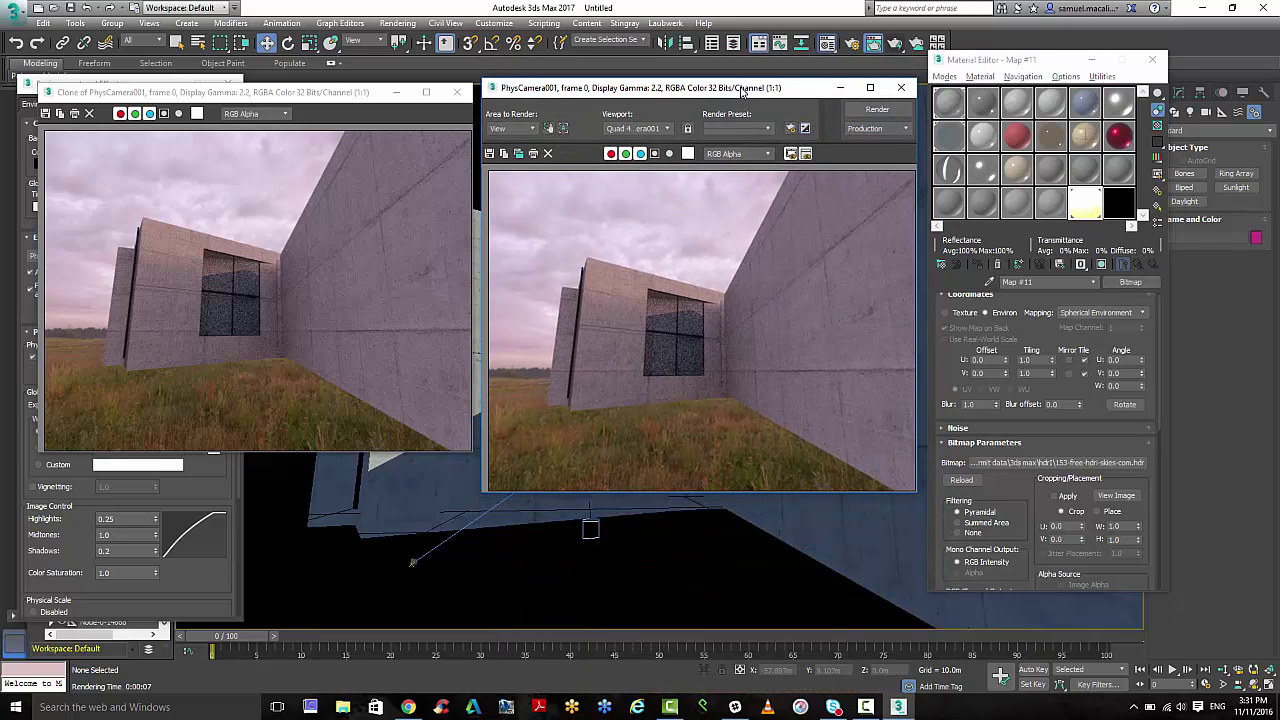
{"action": "left_click", "coordinate": [889, 108]}
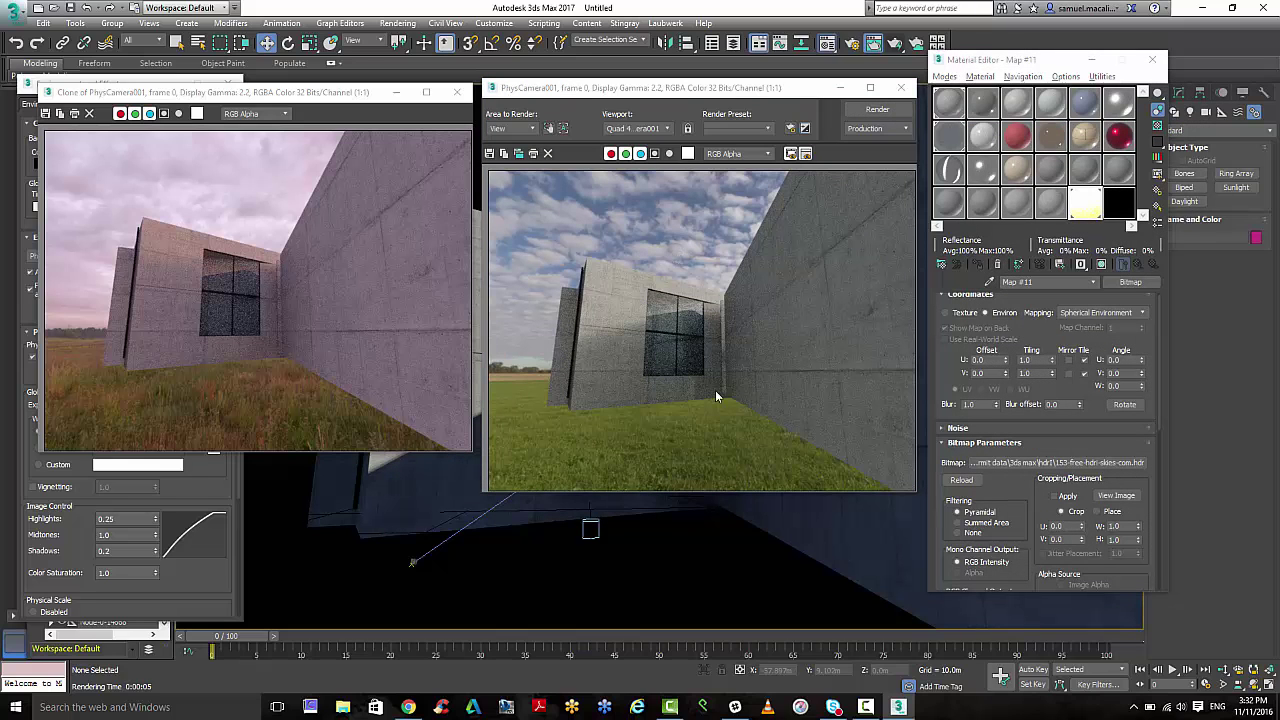
{"action": "left_click_drag", "start_coordinate": [735, 92], "coordinate": [733, 74]}
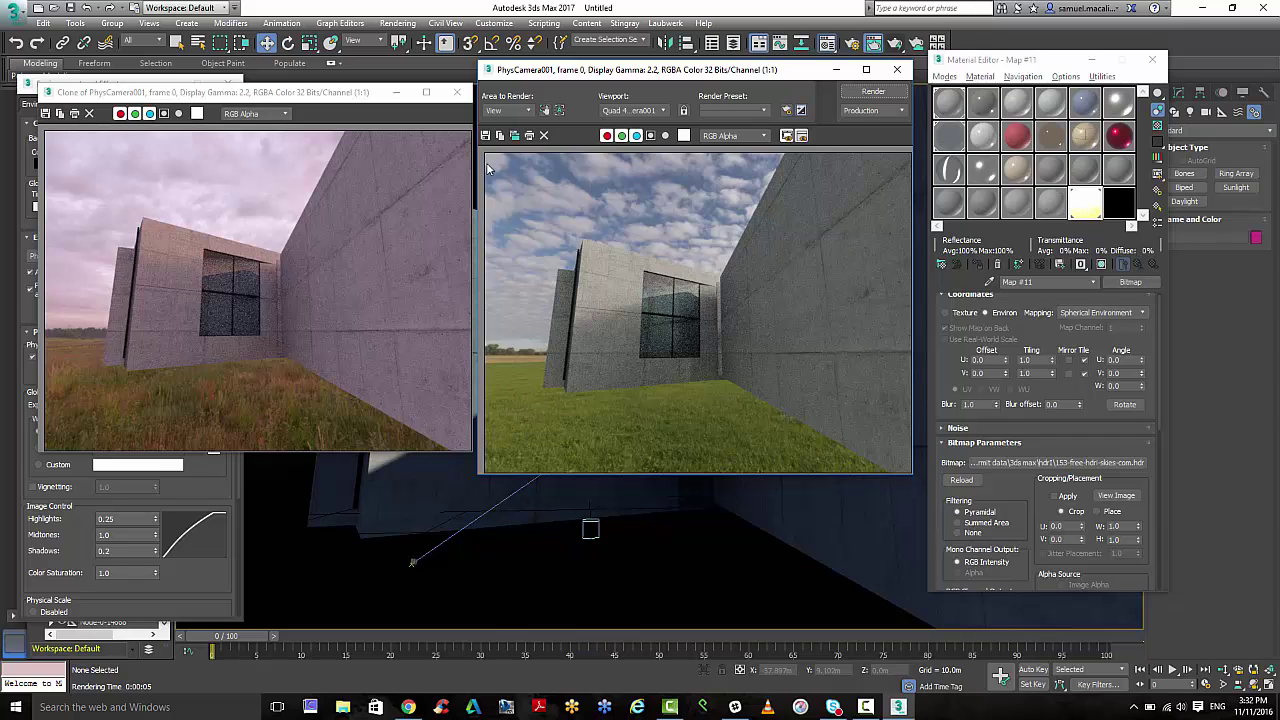
Close the cloned render, the rendered frame window and the Material Editor.
{"action": "left_click", "coordinate": [459, 93]}
{"action": "left_click", "coordinate": [897, 69]}
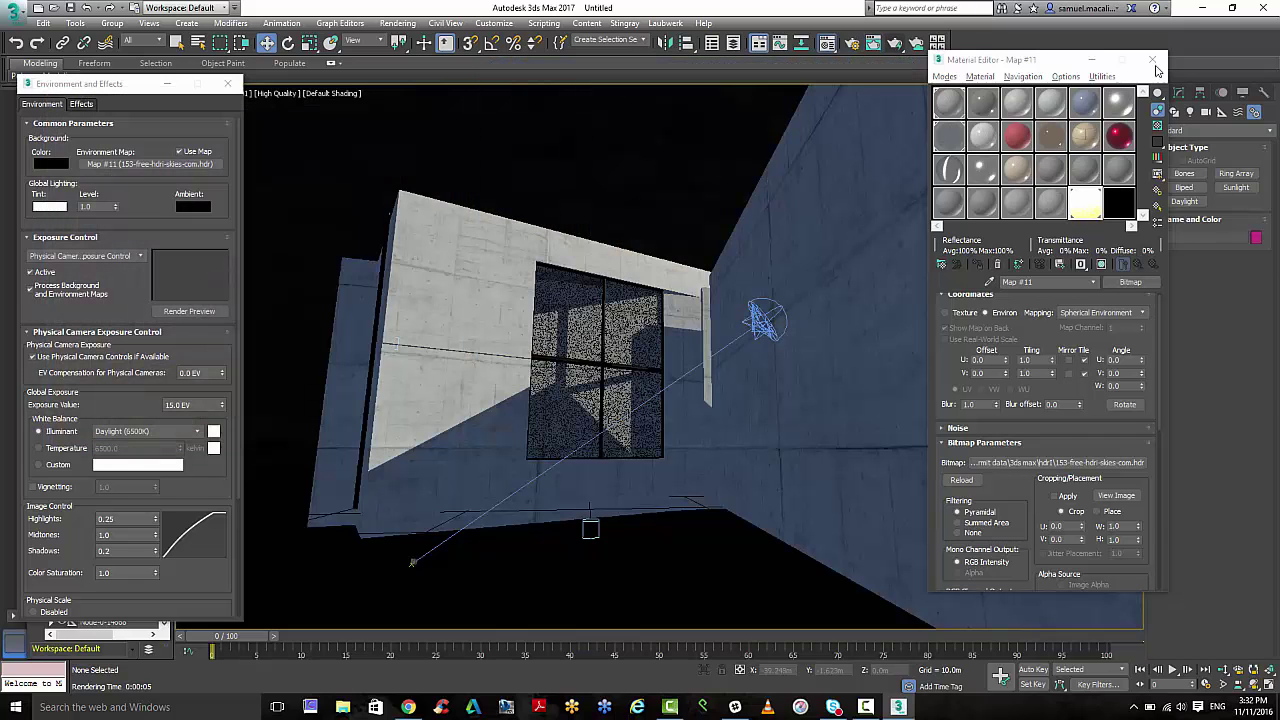
{"action": "left_click", "coordinate": [1153, 60]}
Draw a circle spline with a radius of about 139 m around the building in the maximized Top view.
{"action": "key", "text": "c"}
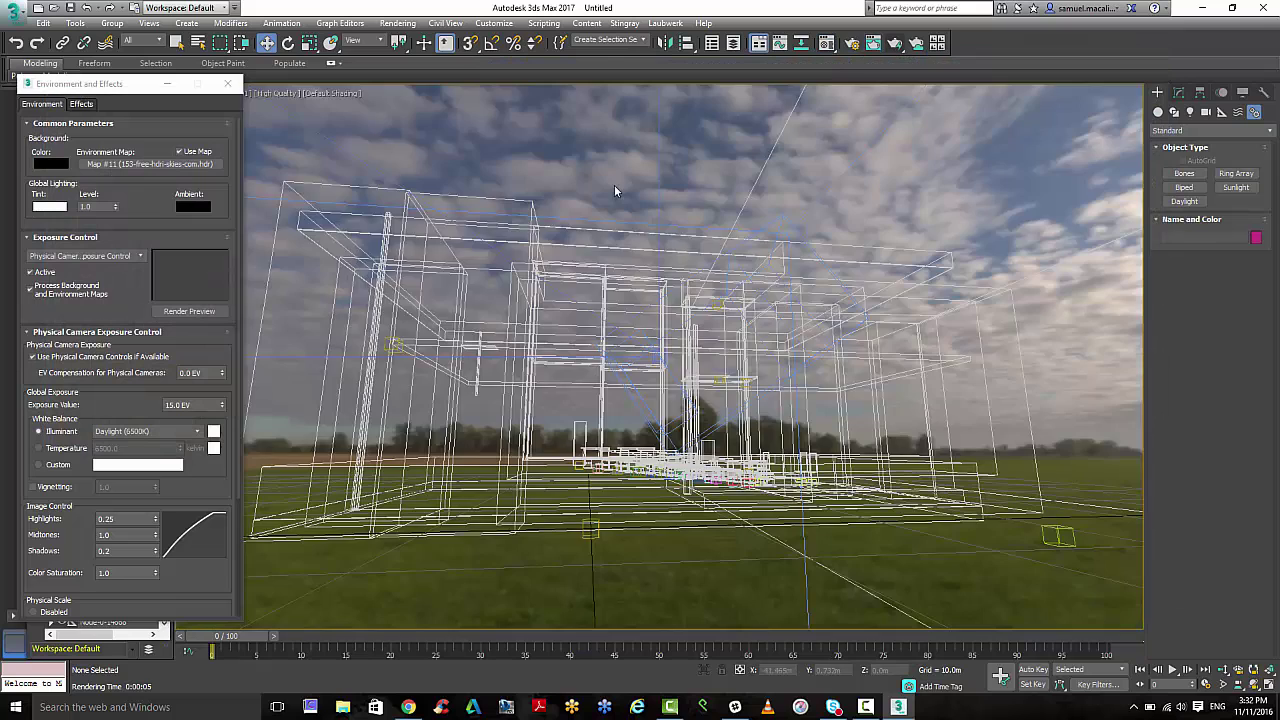
{"action": "key", "text": "alt+w"}
{"action": "key", "text": "alt+w"}
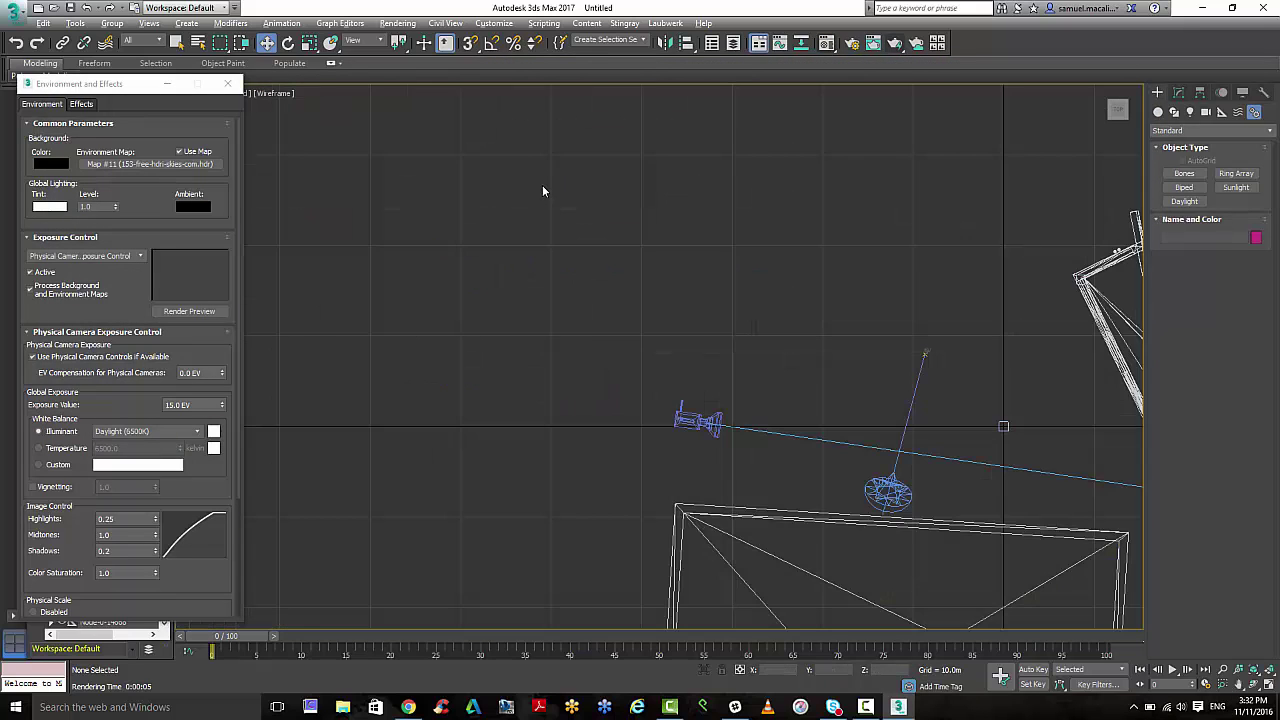
{"action": "scroll", "coordinate": [602, 311], "scroll_direction": "down", "scroll_amount": 5}
{"action": "middle_click_drag", "start_coordinate": [601, 313], "coordinate": [593, 261]}
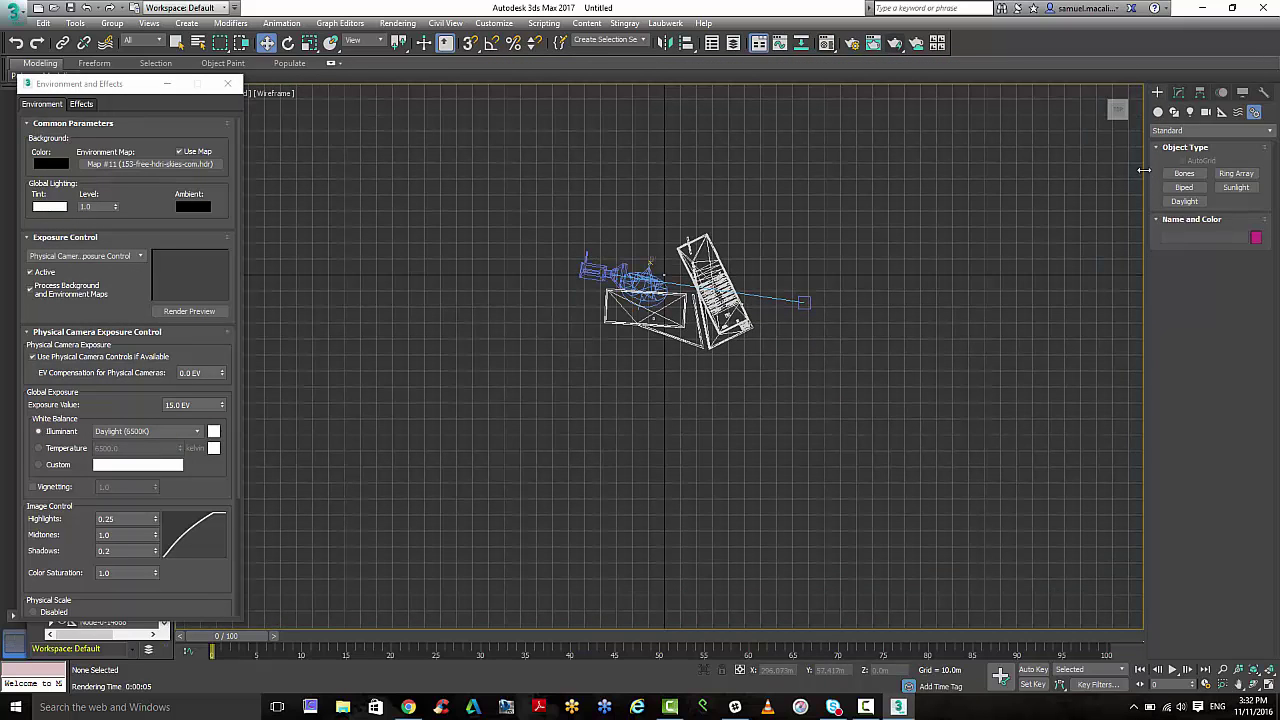
{"action": "left_click", "coordinate": [1173, 113]}
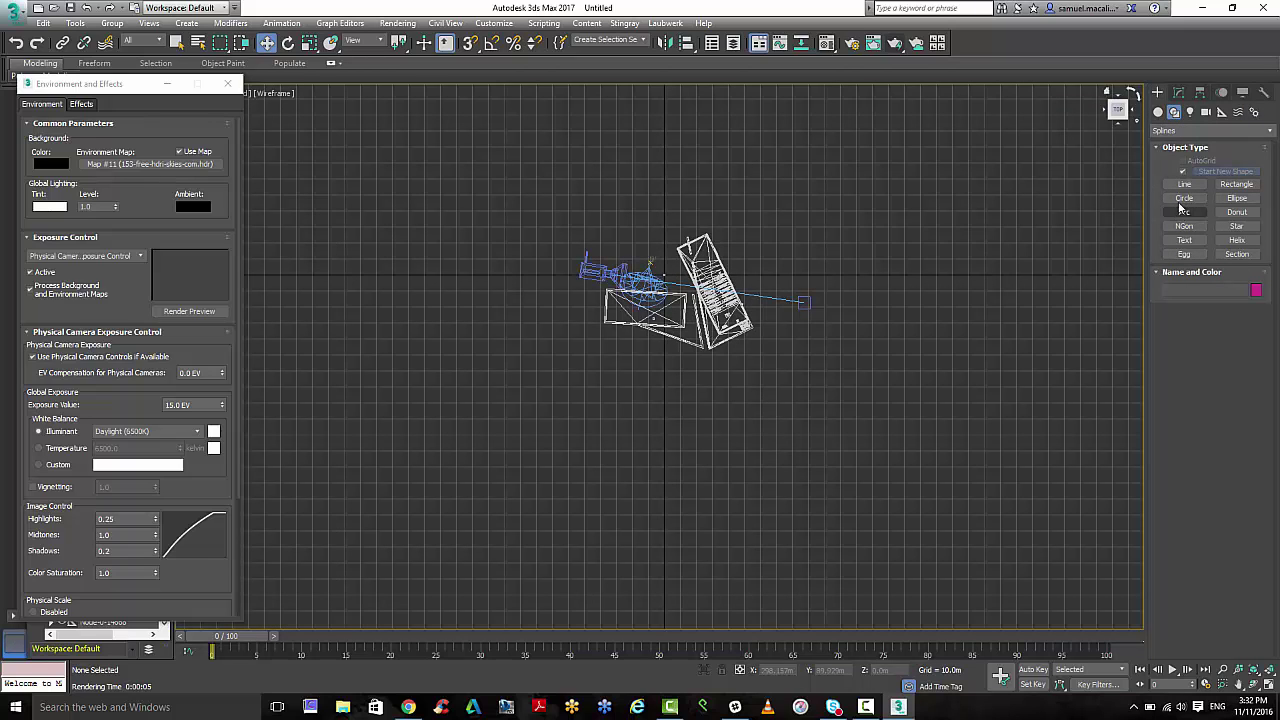
{"action": "left_click", "coordinate": [1158, 112]}
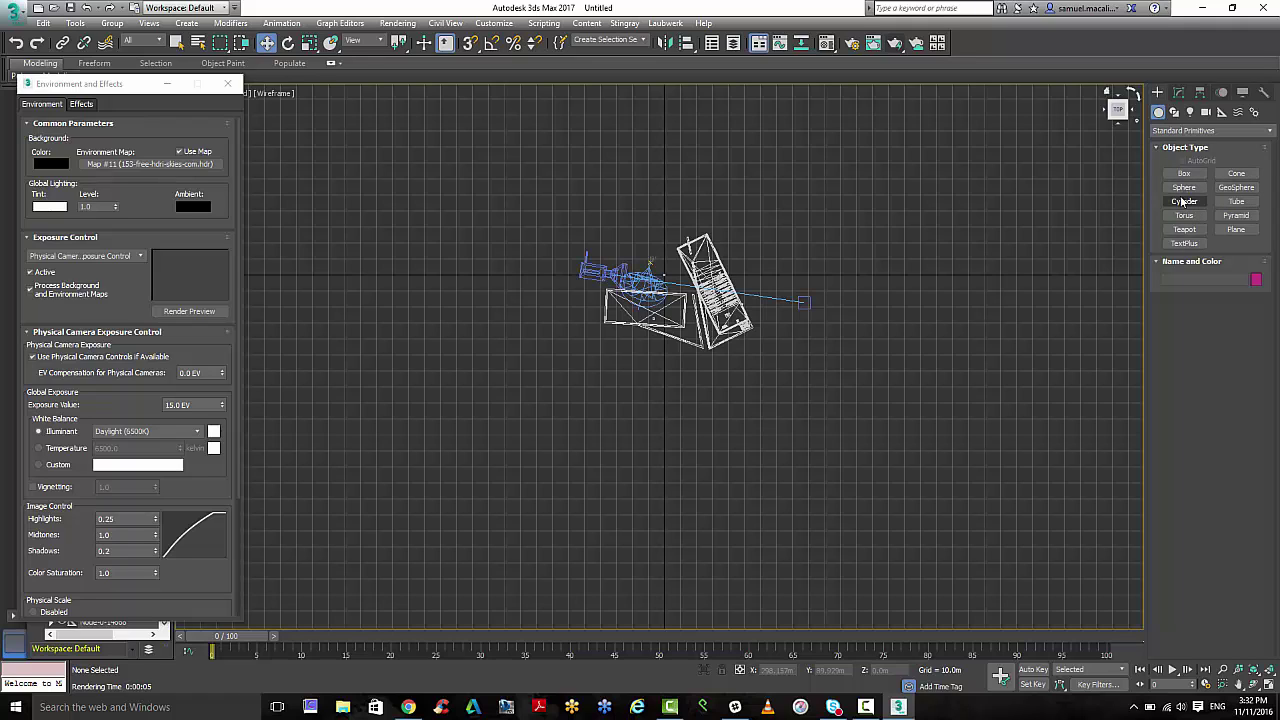
{"action": "left_click", "coordinate": [1174, 112]}
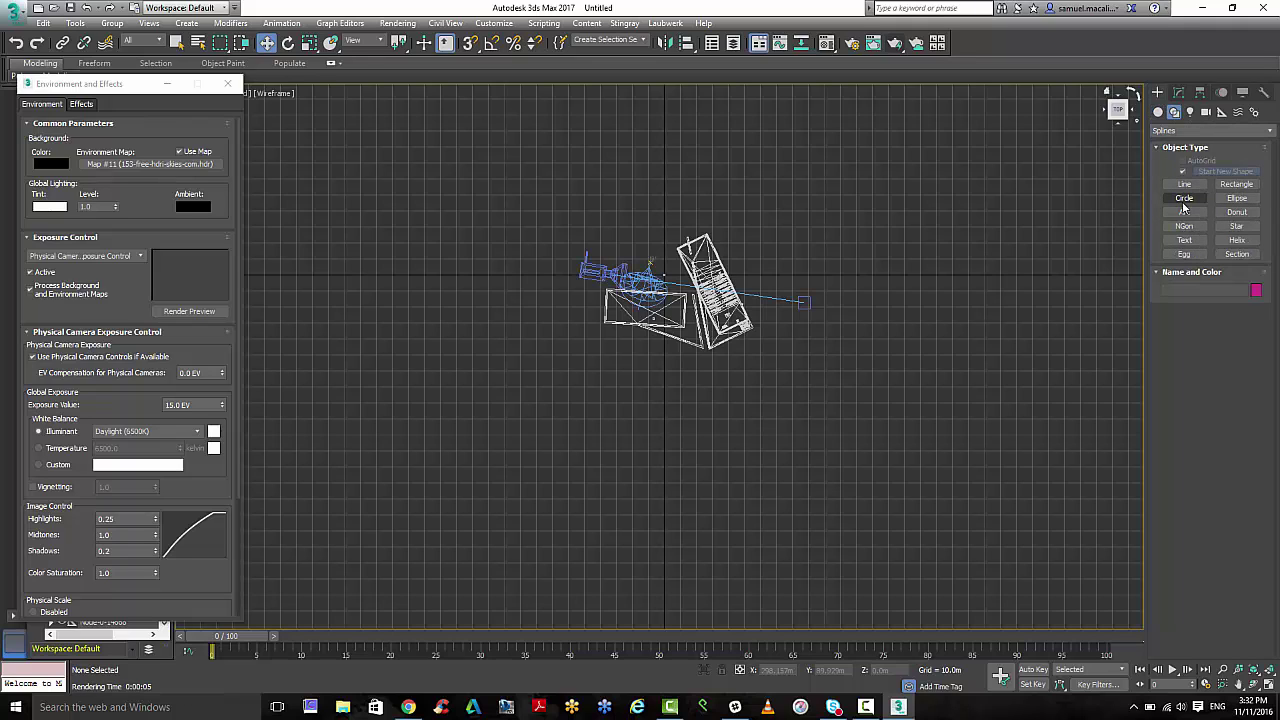
{"action": "left_click", "coordinate": [1184, 198]}
{"action": "left_click_drag", "start_coordinate": [694, 337], "coordinate": [783, 133]}
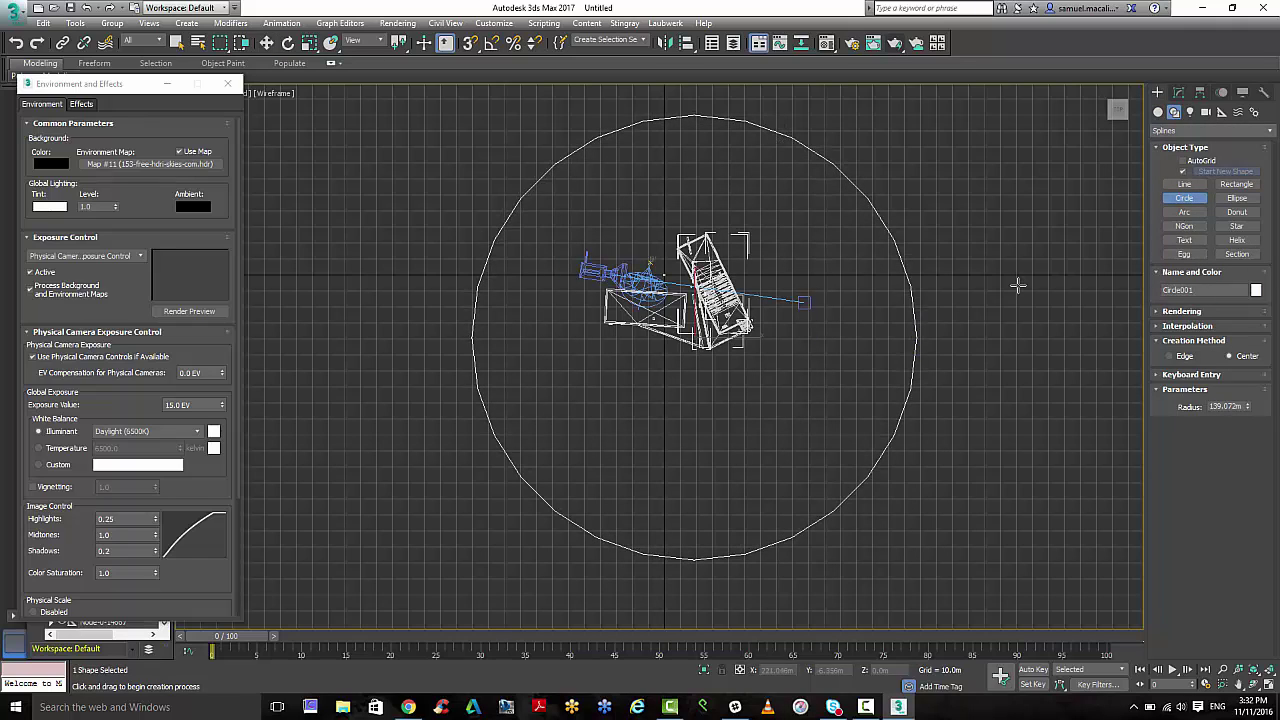
Enable Adaptive interpolation on the circle and move it so that it is roughly centred on the building.
{"action": "left_click", "coordinate": [1158, 327]}
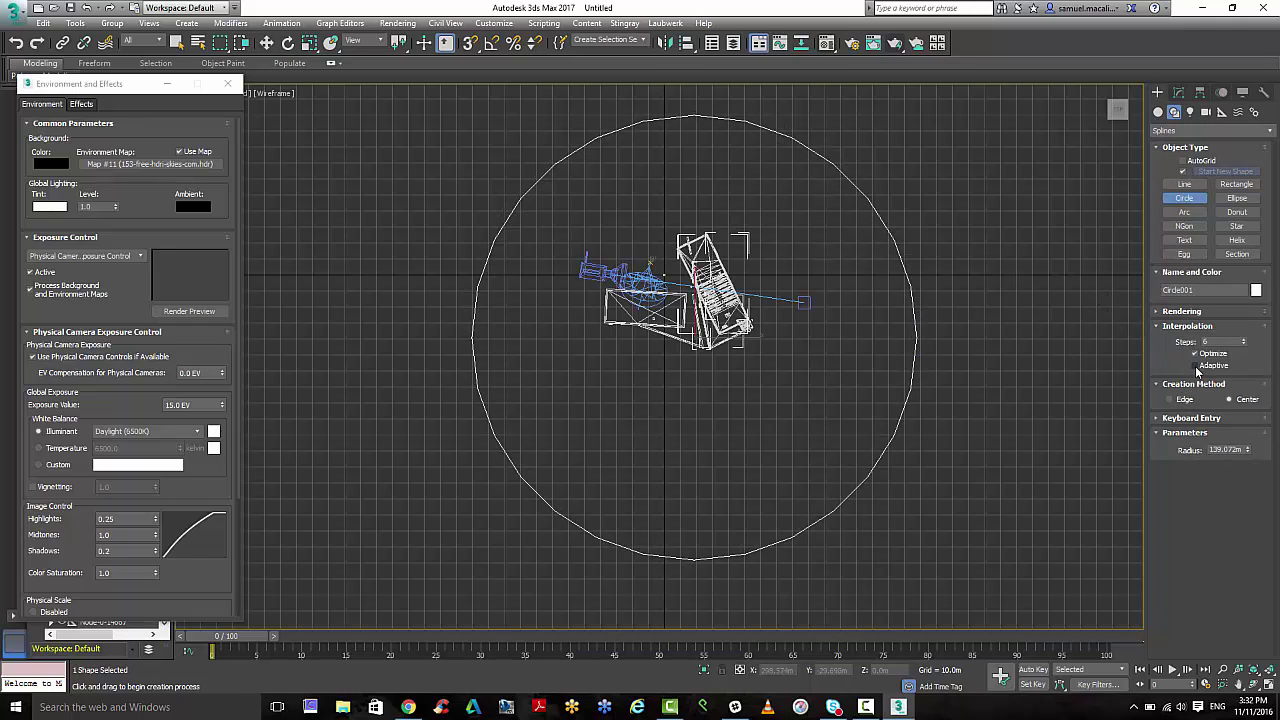
{"action": "left_click", "coordinate": [1195, 366]}
{"action": "middle_click_drag", "start_coordinate": [951, 327], "coordinate": [965, 323]}
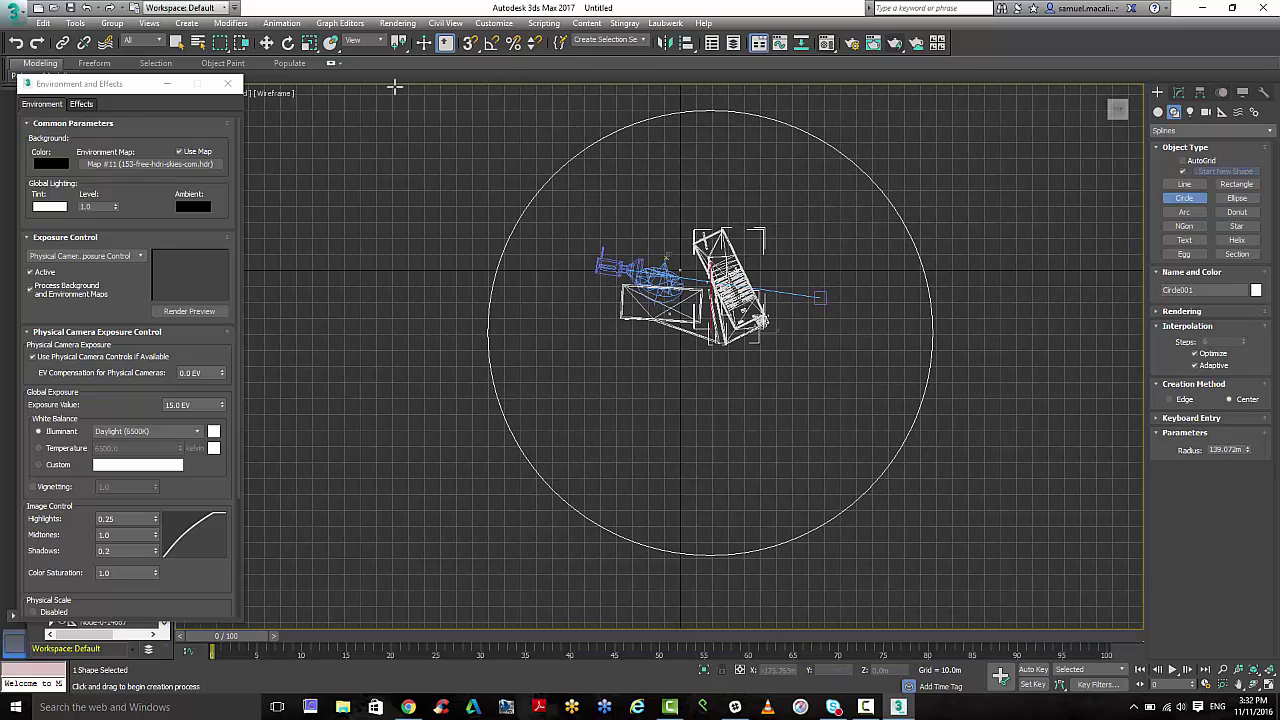
{"action": "left_click", "coordinate": [266, 43]}
{"action": "left_click_drag", "start_coordinate": [720, 302], "coordinate": [699, 263]}
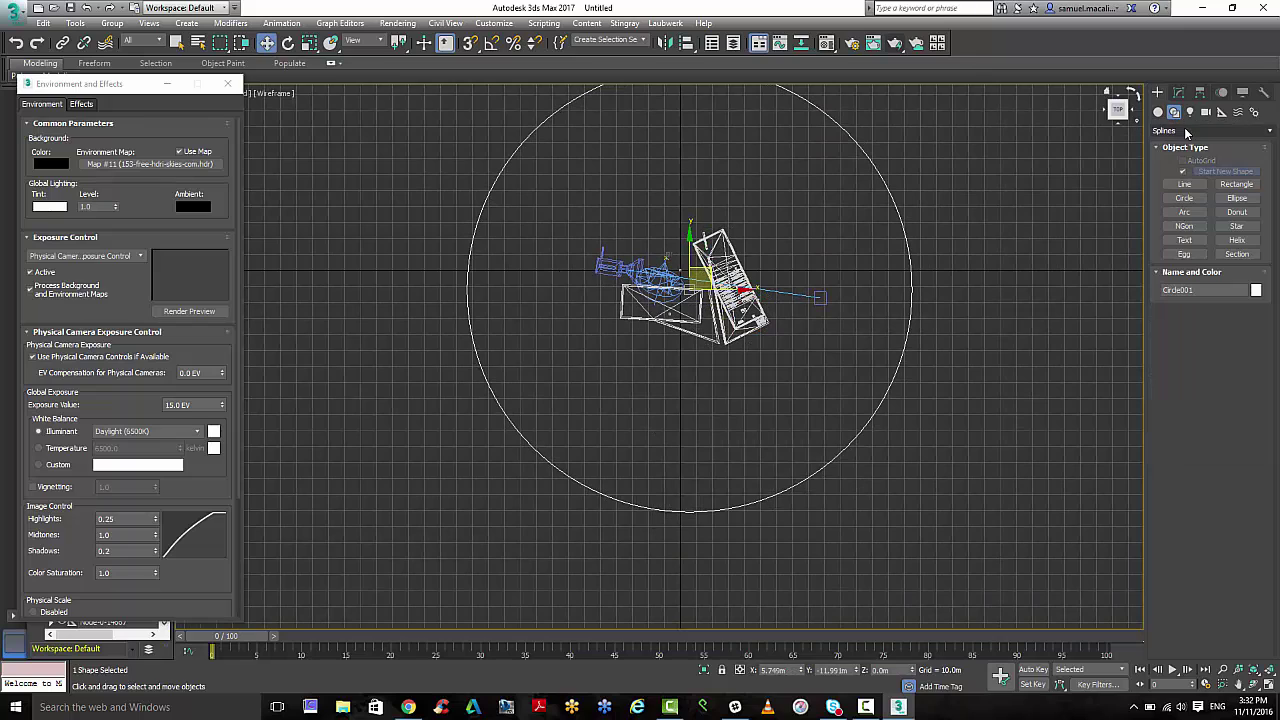
Apply a Mesh Select modifier to the circle and inspect the resulting ground disc in a shaded, orbited view.
{"action": "left_click", "coordinate": [1179, 92]}
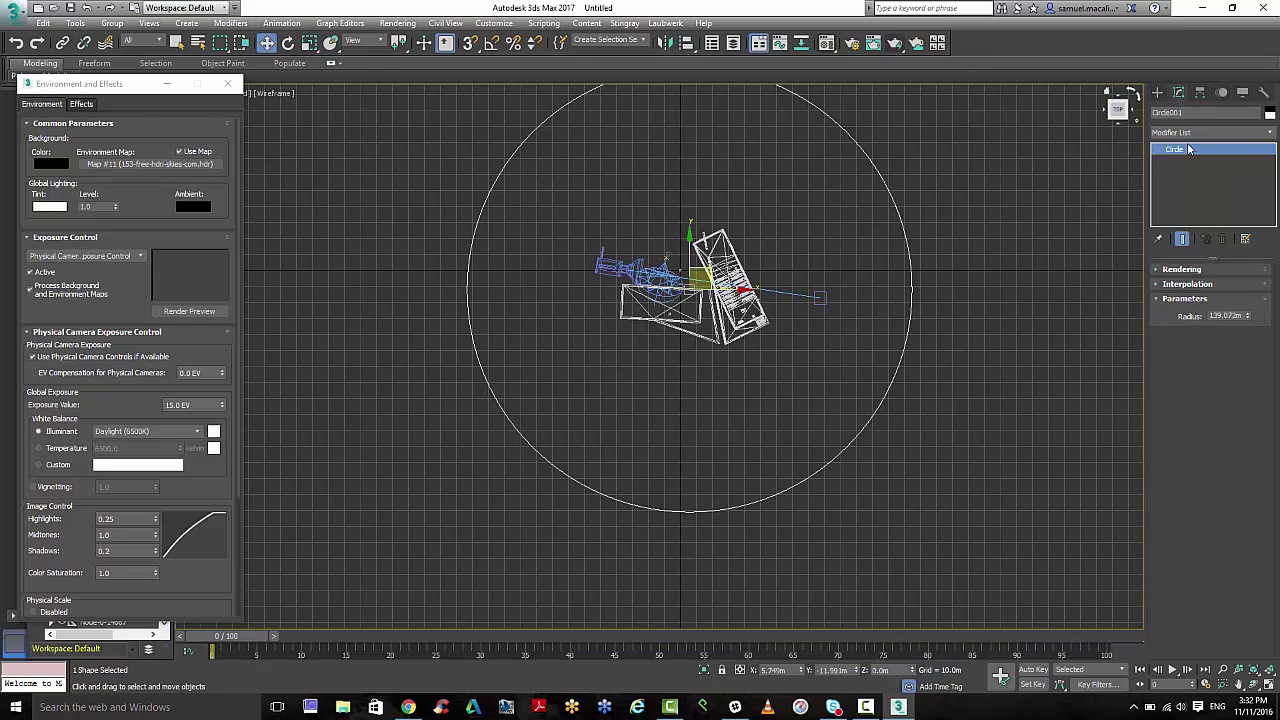
{"action": "left_click", "coordinate": [1189, 134]}
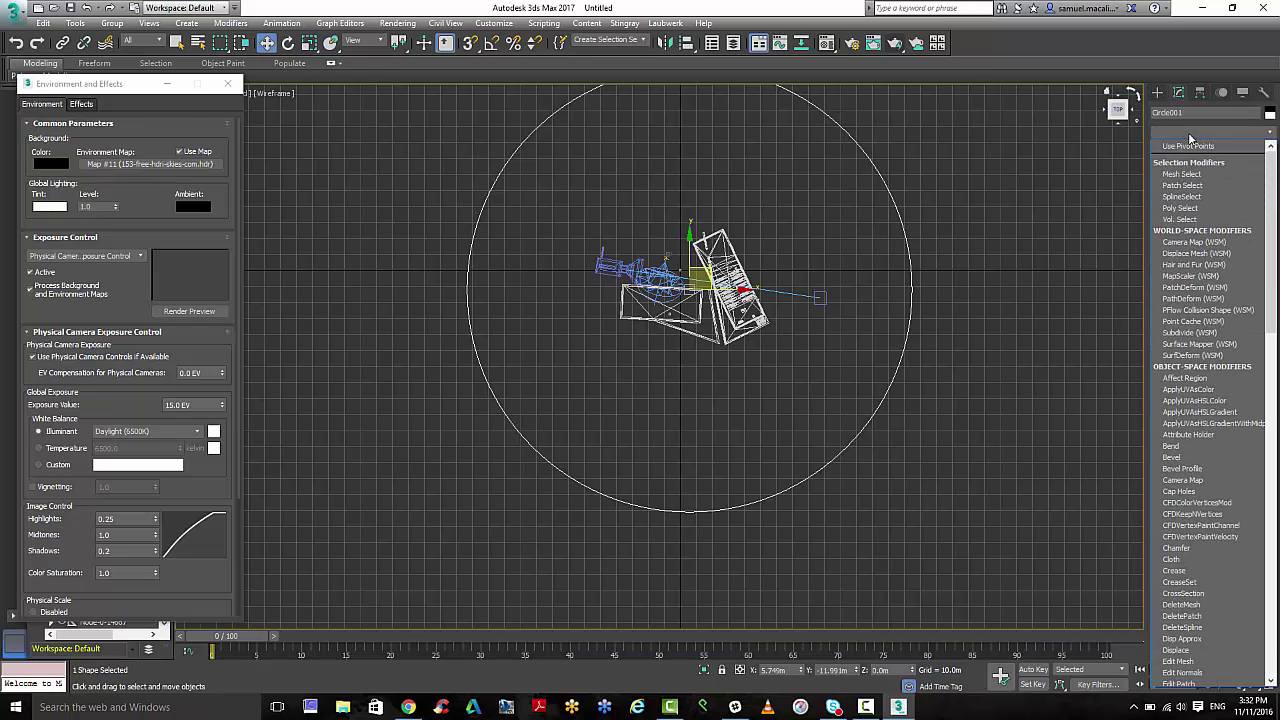
{"action": "scroll", "coordinate": [1190, 138], "scroll_direction": "down", "scroll_amount": 1}
{"action": "left_click", "coordinate": [1182, 146]}
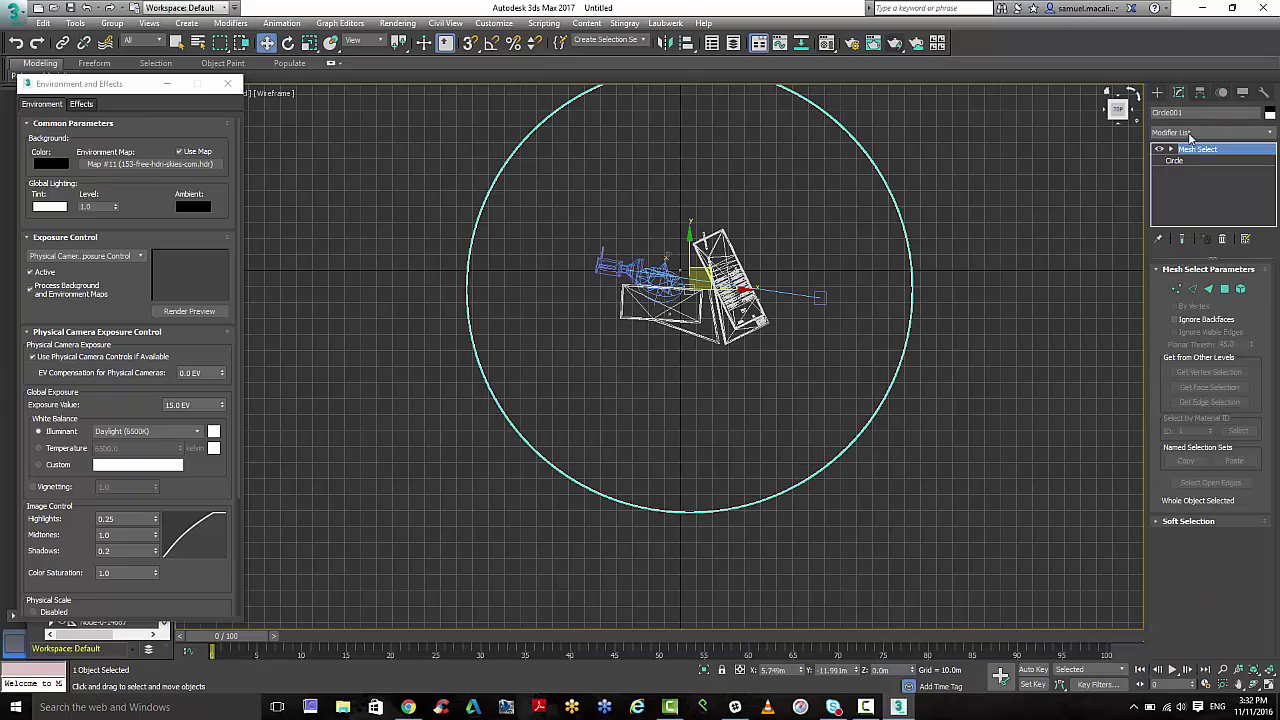
{"action": "middle_click_drag", "start_coordinate": [840, 246], "coordinate": [863, 270], "text": "alt"}
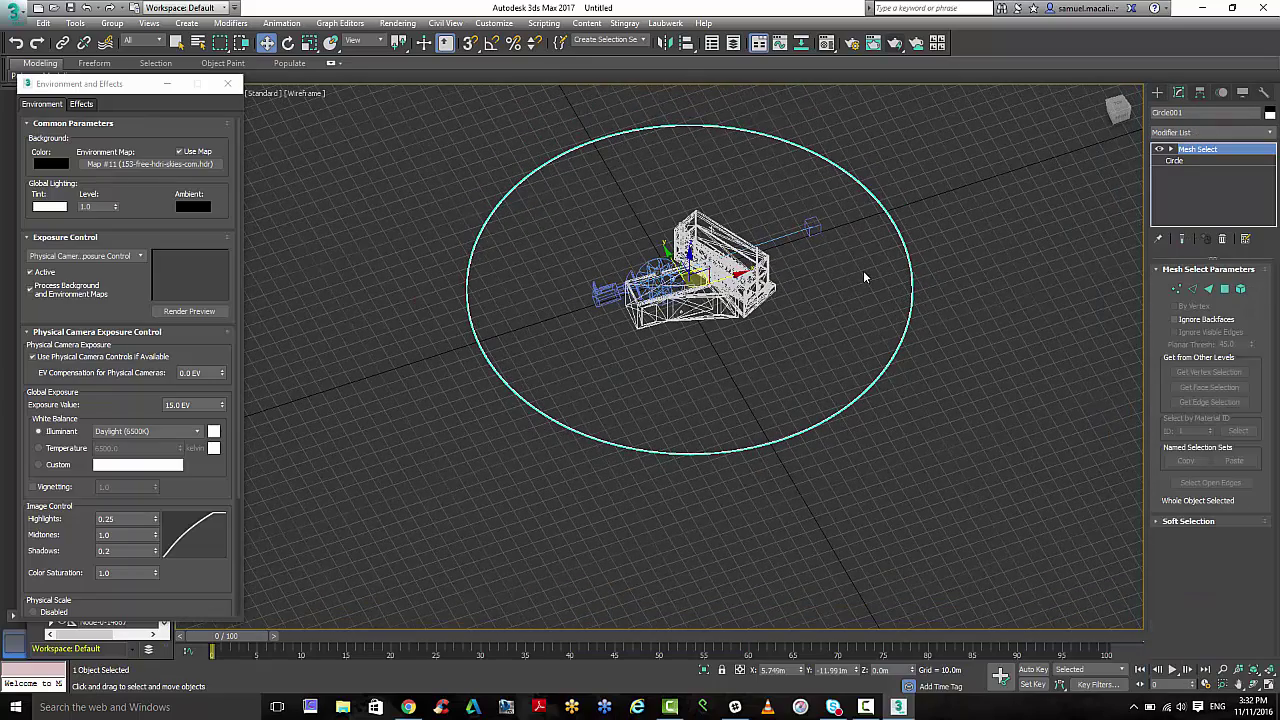
{"action": "key", "text": "F3"}
{"action": "middle_click_drag", "start_coordinate": [597, 258], "coordinate": [645, 290], "text": "alt"}
{"action": "scroll", "coordinate": [651, 290], "scroll_direction": "up", "scroll_amount": 5}
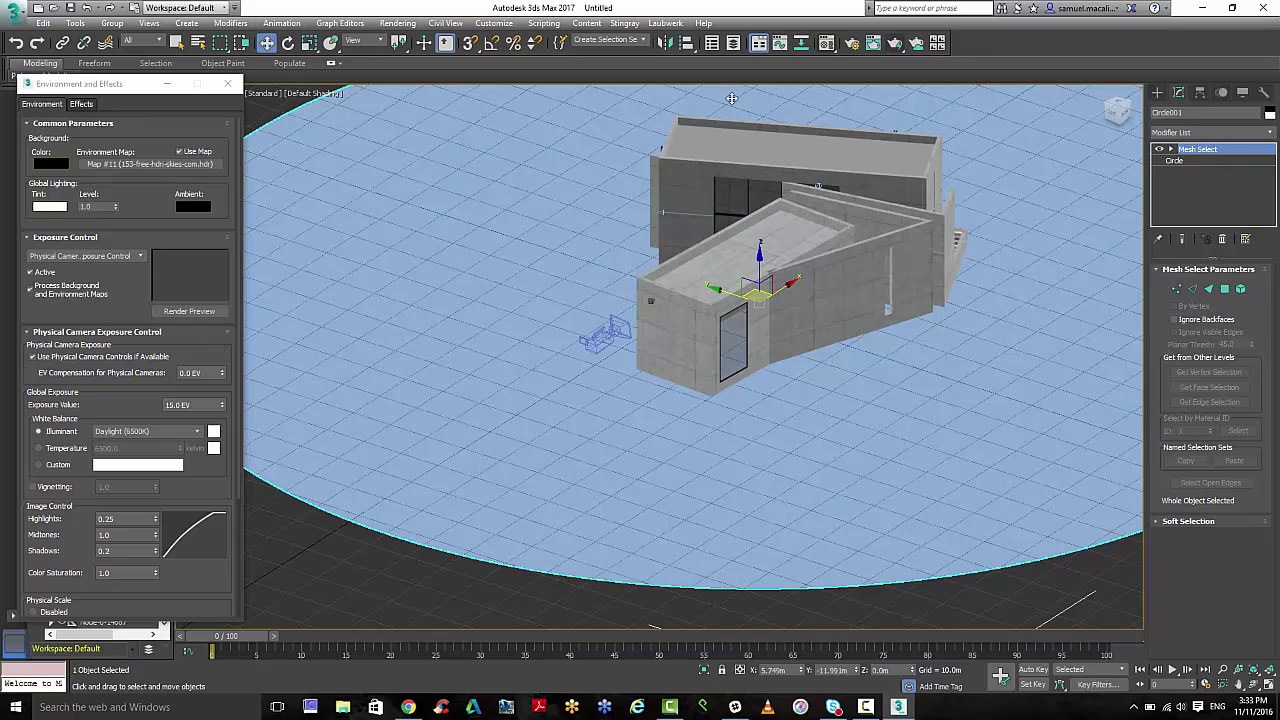
Open the Material Editor, return to the maximized camera view and render it with the ground disc in the scene.
{"action": "left_click", "coordinate": [826, 44]}
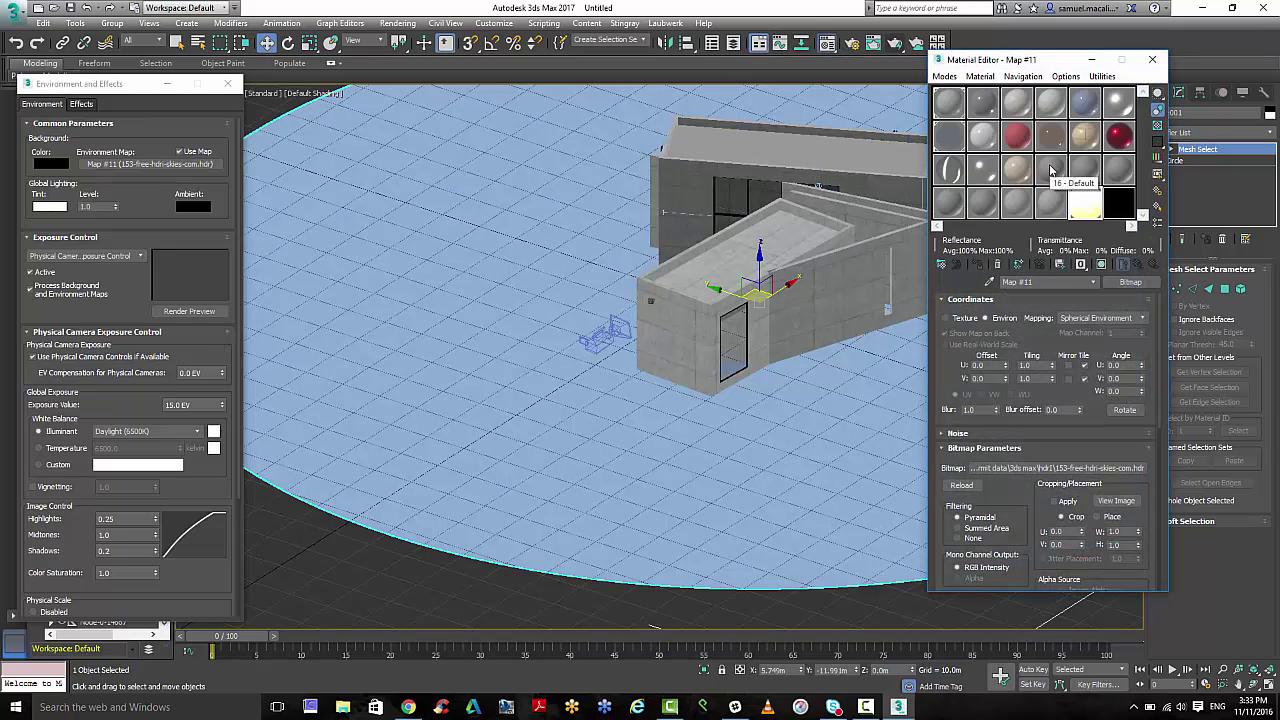
{"action": "left_click", "coordinate": [503, 323]}
{"action": "key", "text": "alt+w"}
{"action": "right_click", "coordinate": [892, 376]}
{"action": "key", "text": "alt+w"}
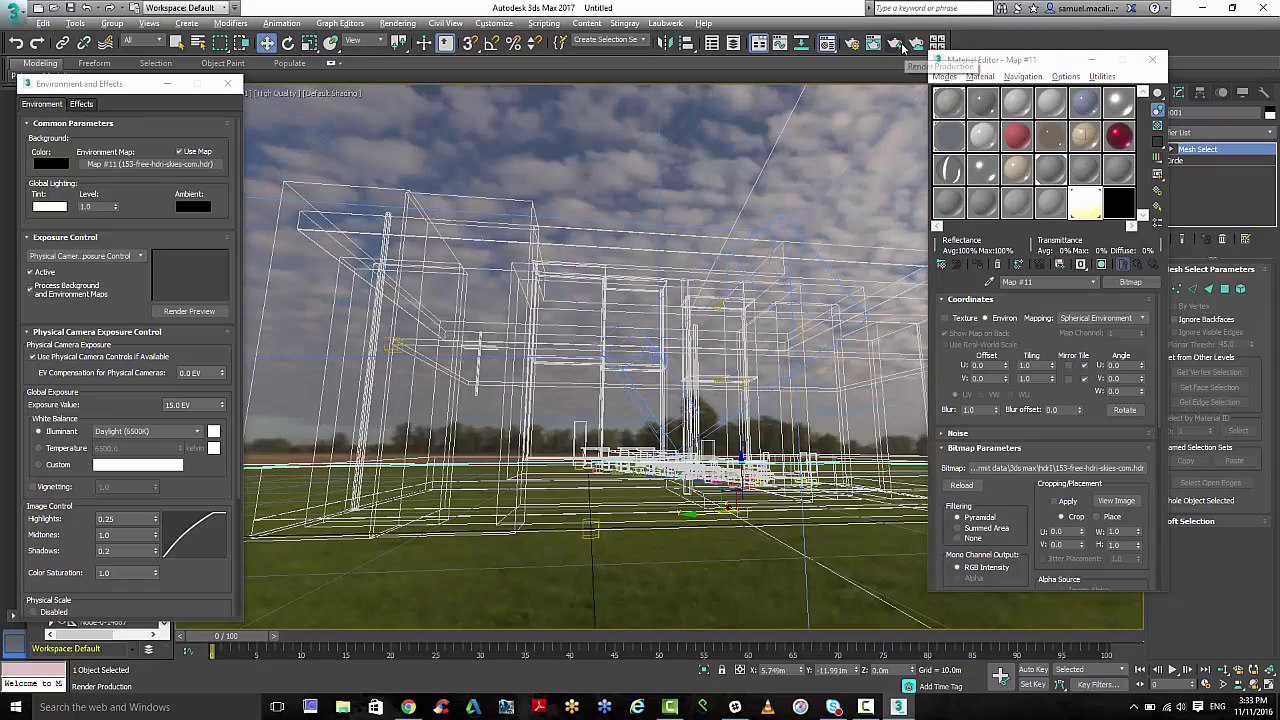
{"action": "left_click", "coordinate": [902, 48]}
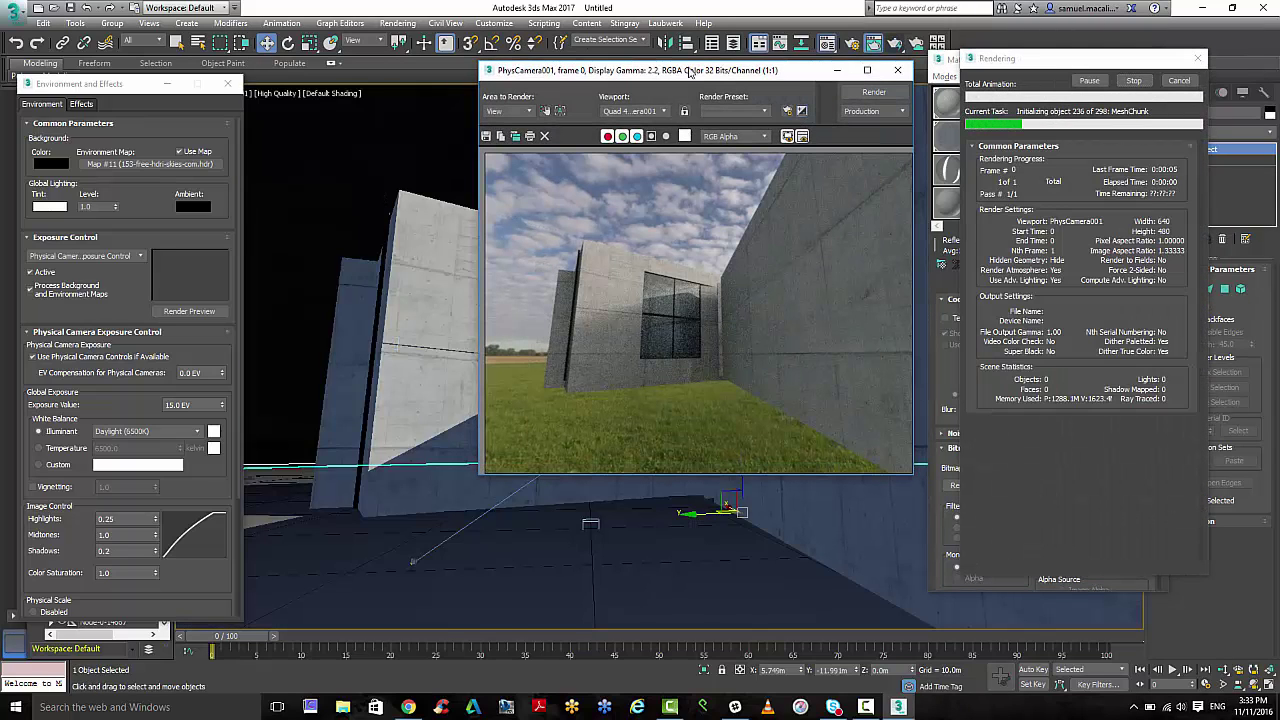
{"action": "left_click_drag", "start_coordinate": [689, 77], "coordinate": [587, 74]}
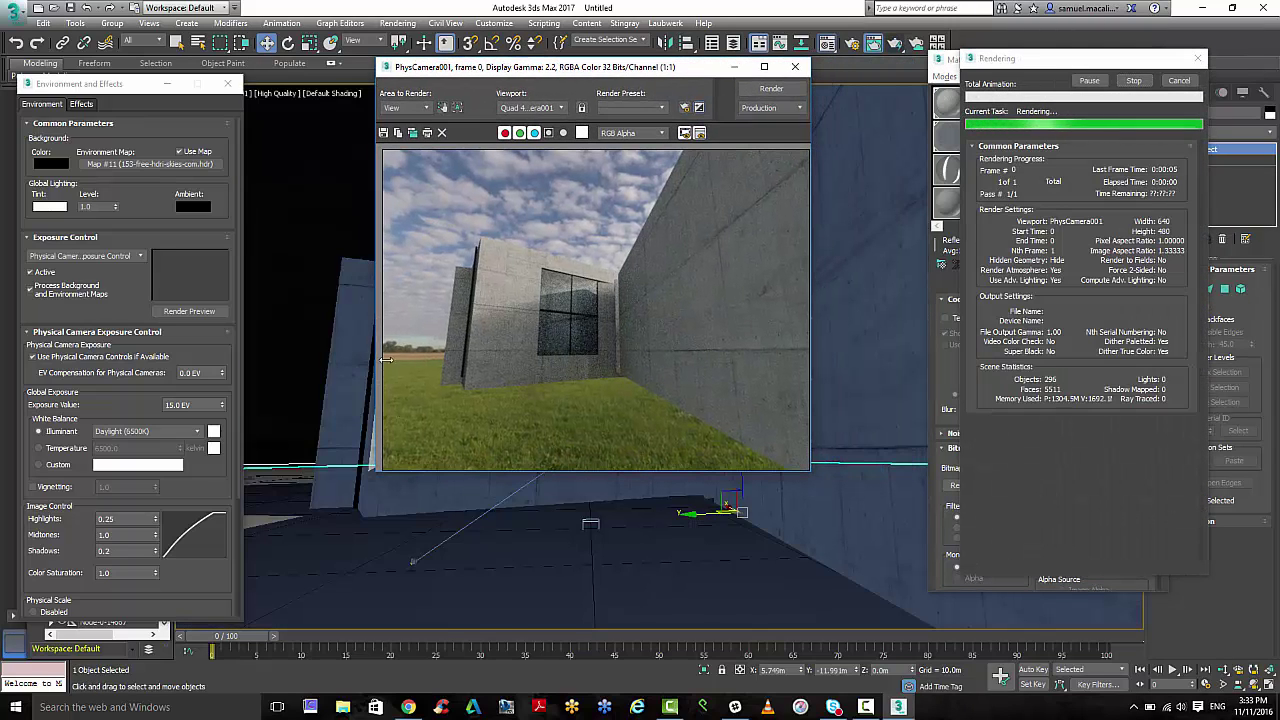